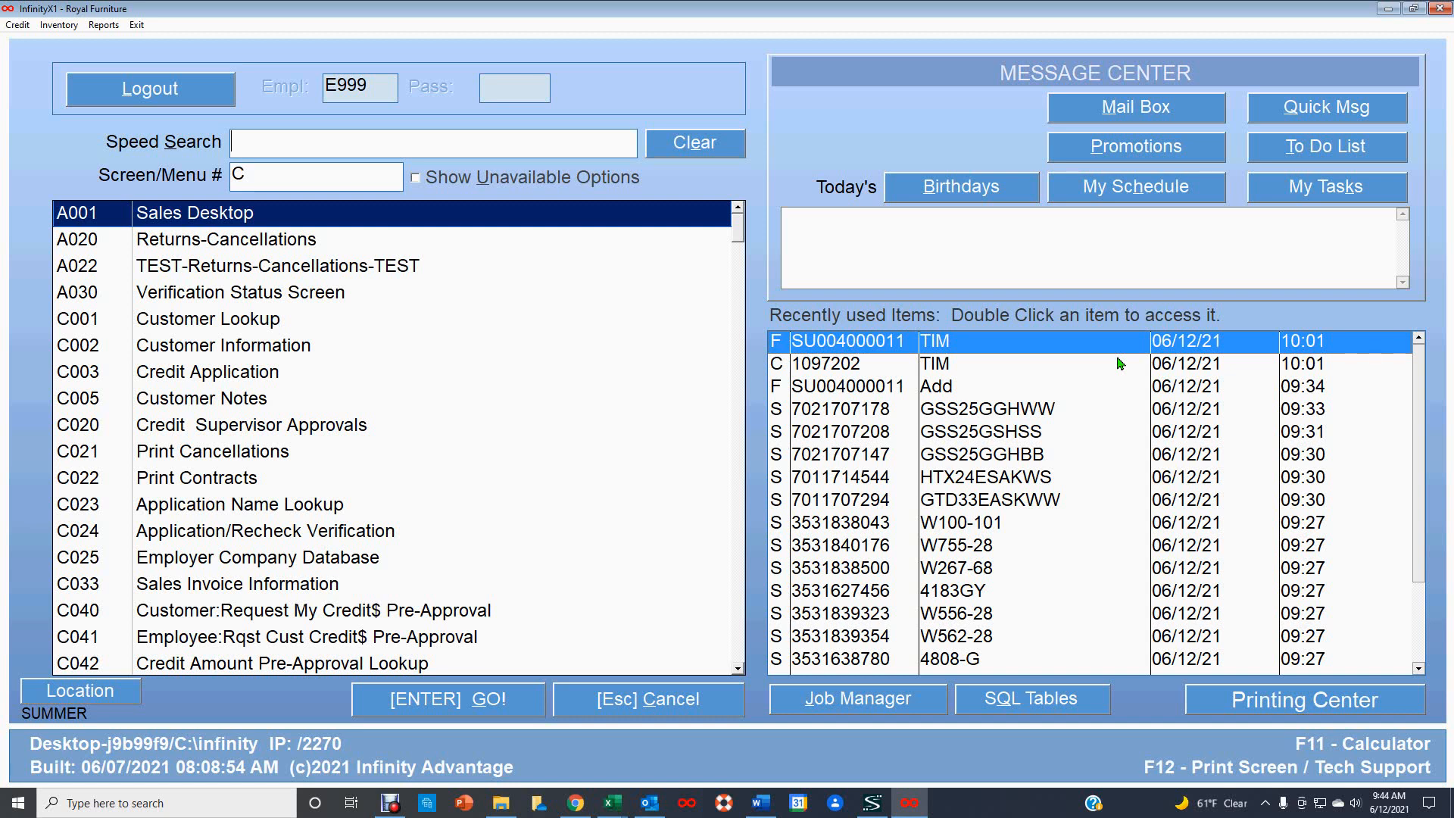
- Search the menu options for "deli" and open Minimum Delivery Days maintenance
{"action": "left_click", "coordinate": [244, 144]}
{"action": "type", "text": "deli"}
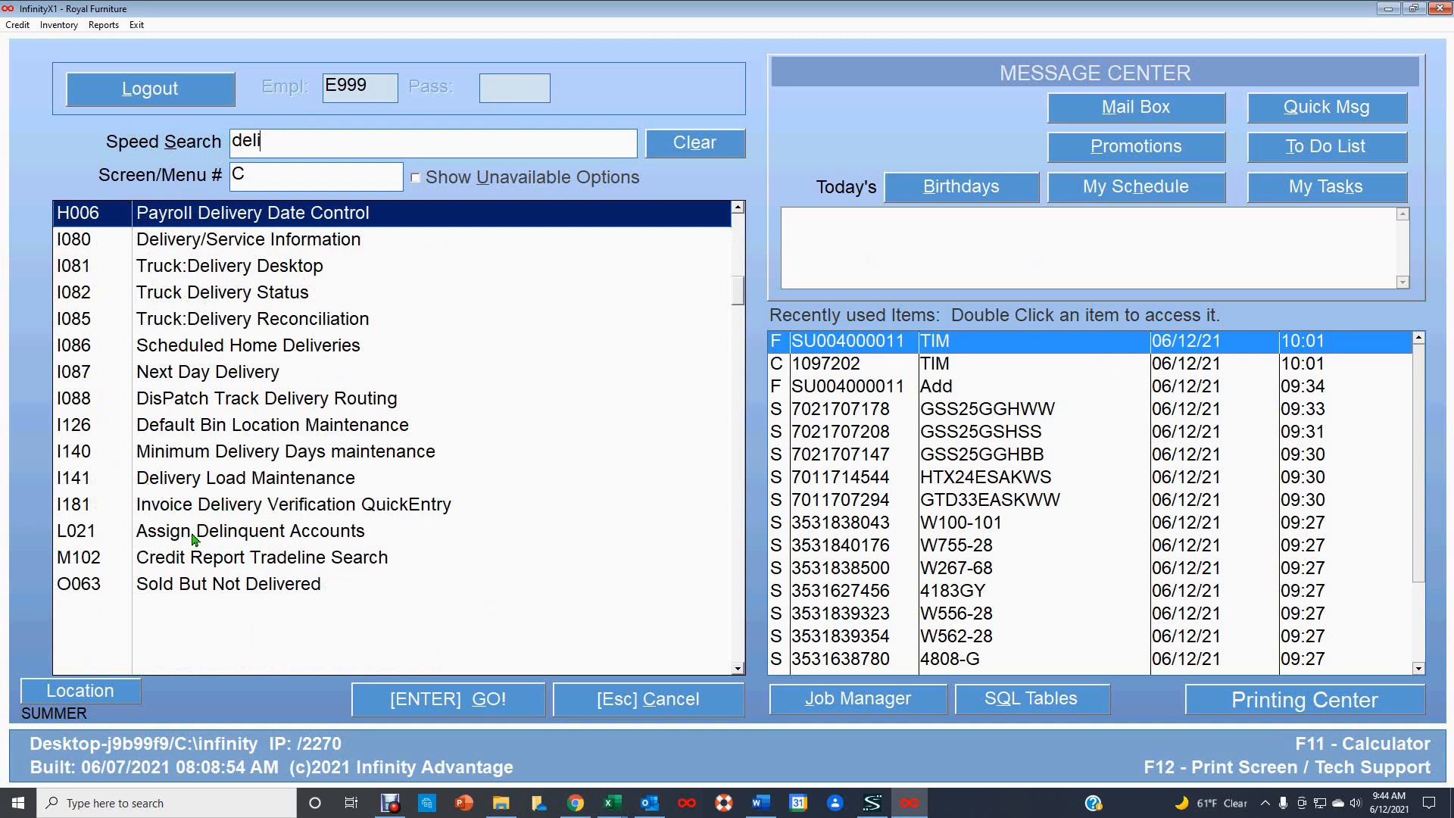
{"action": "left_click", "coordinate": [300, 454]}
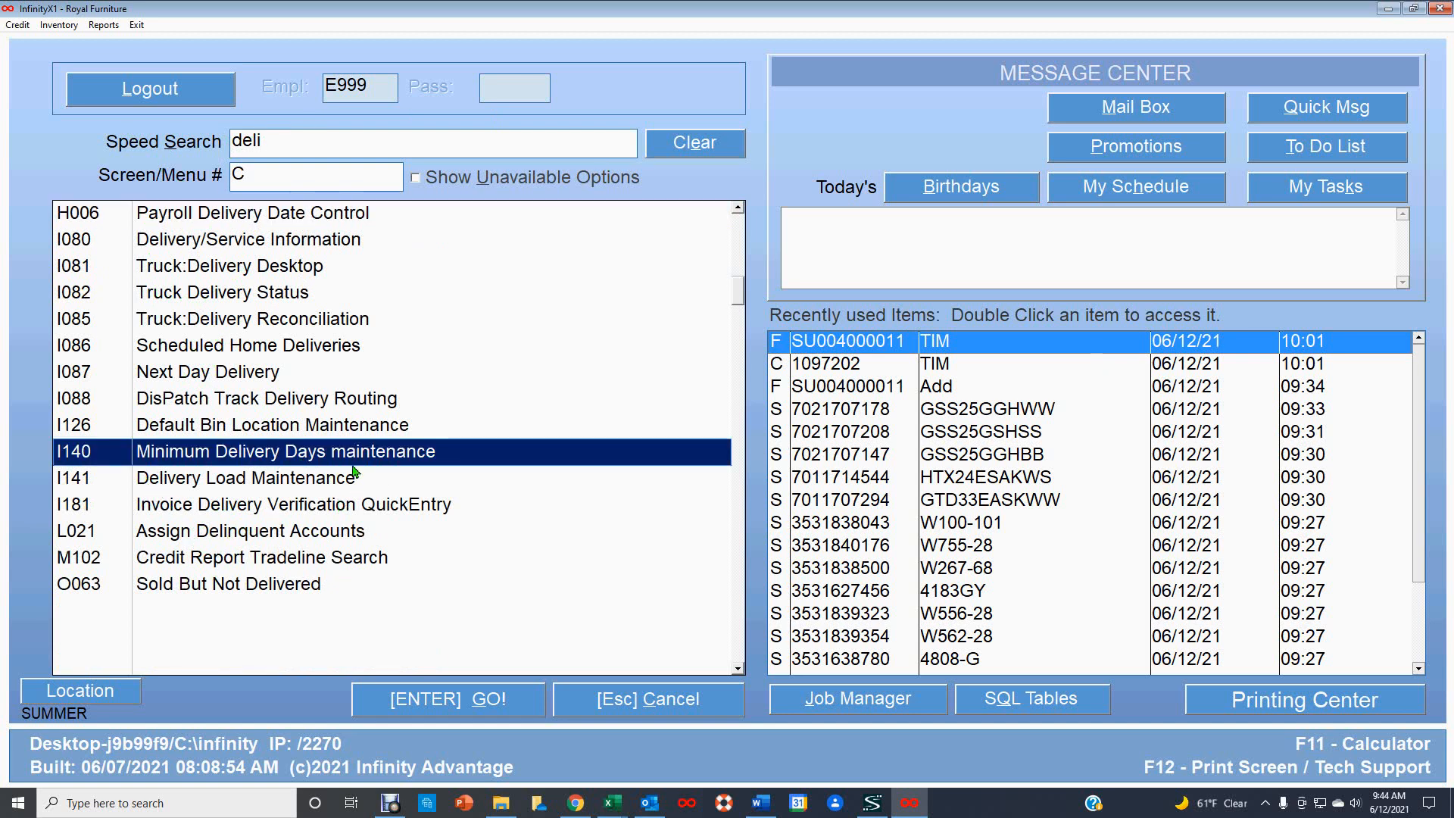
{"action": "double_click", "coordinate": [282, 454]}
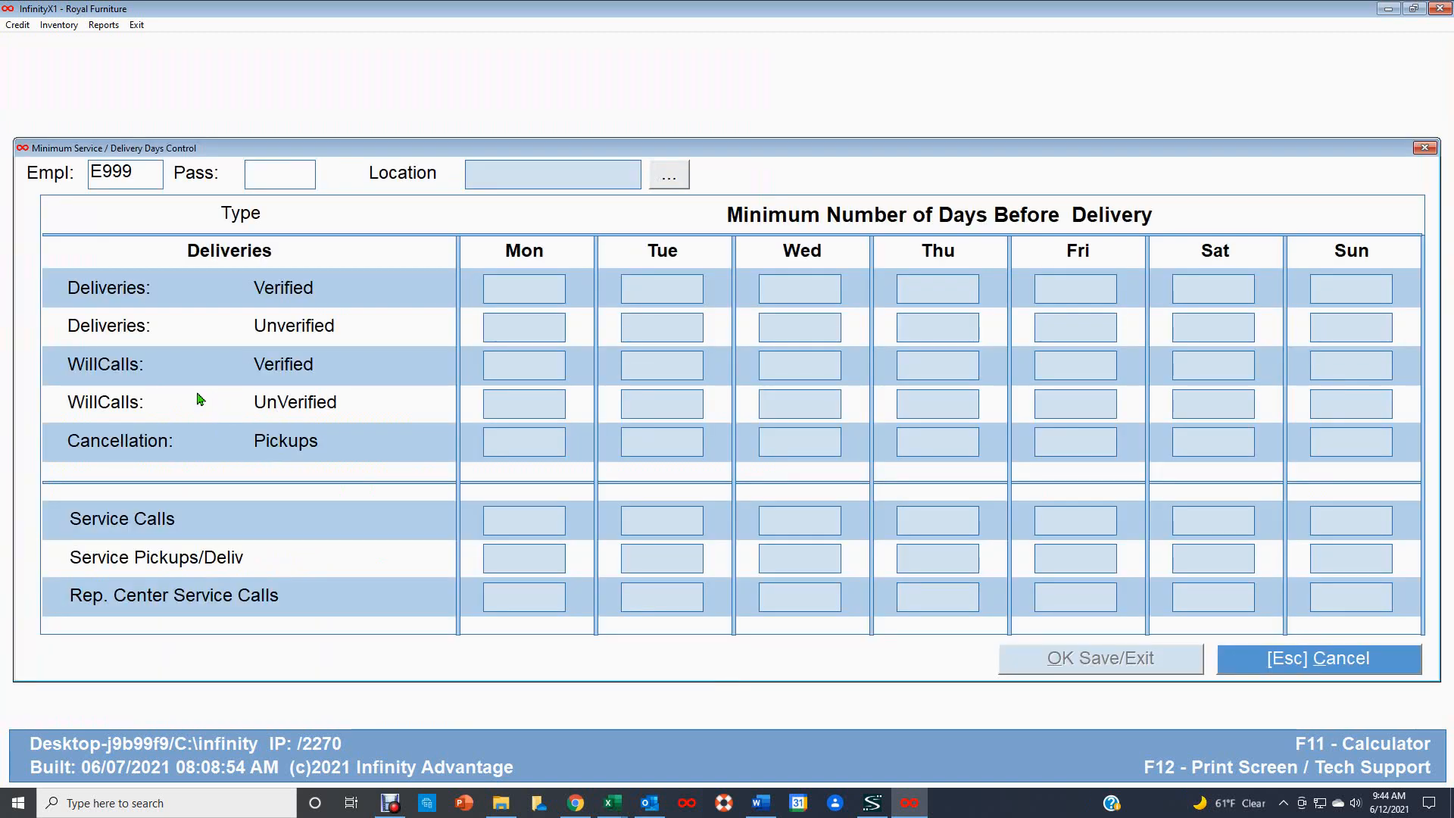
- Enter the employee password and load the minimum delivery days for location 055
{"action": "type", "text": "***"}
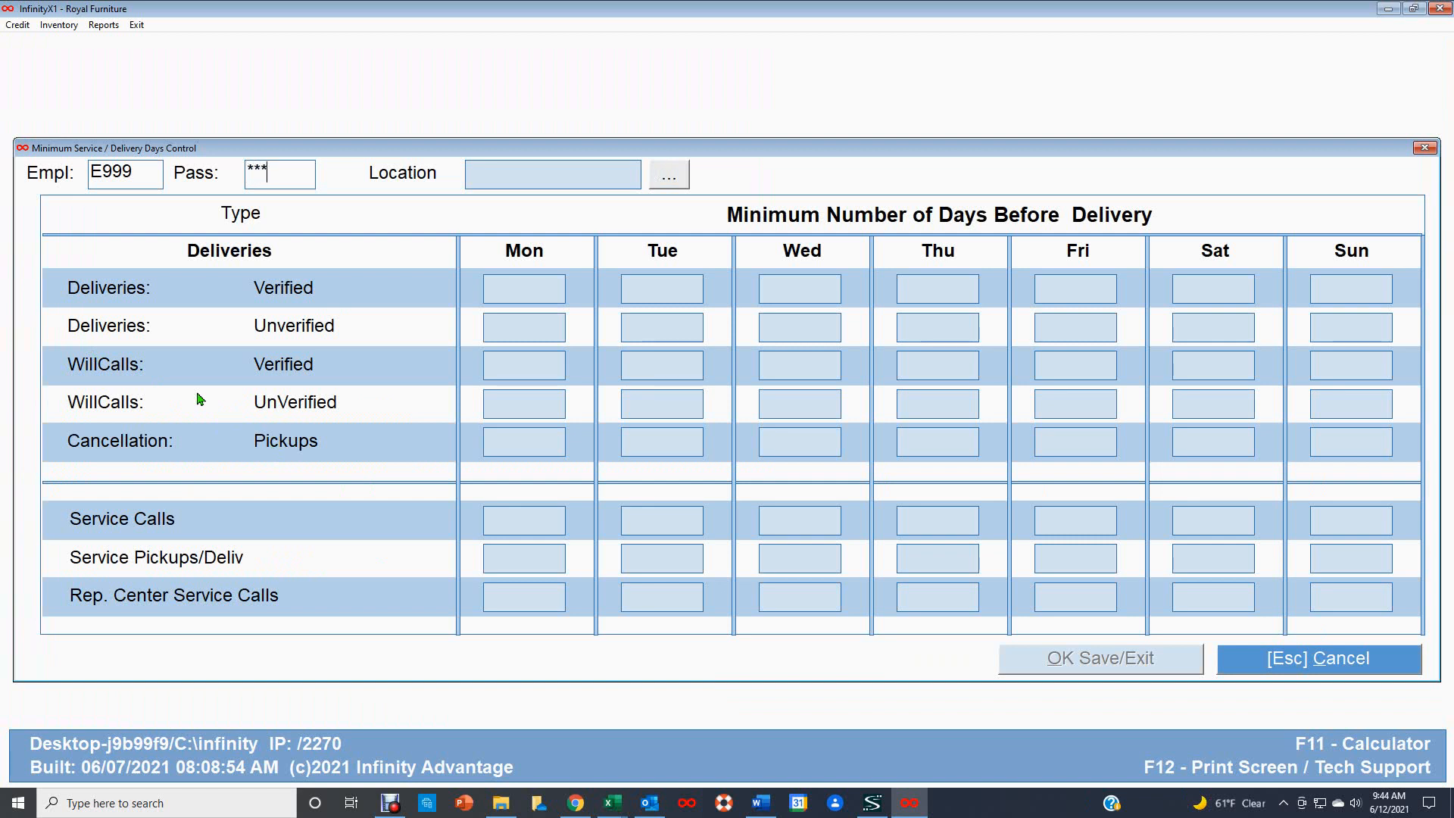
{"action": "key", "text": "Return"}
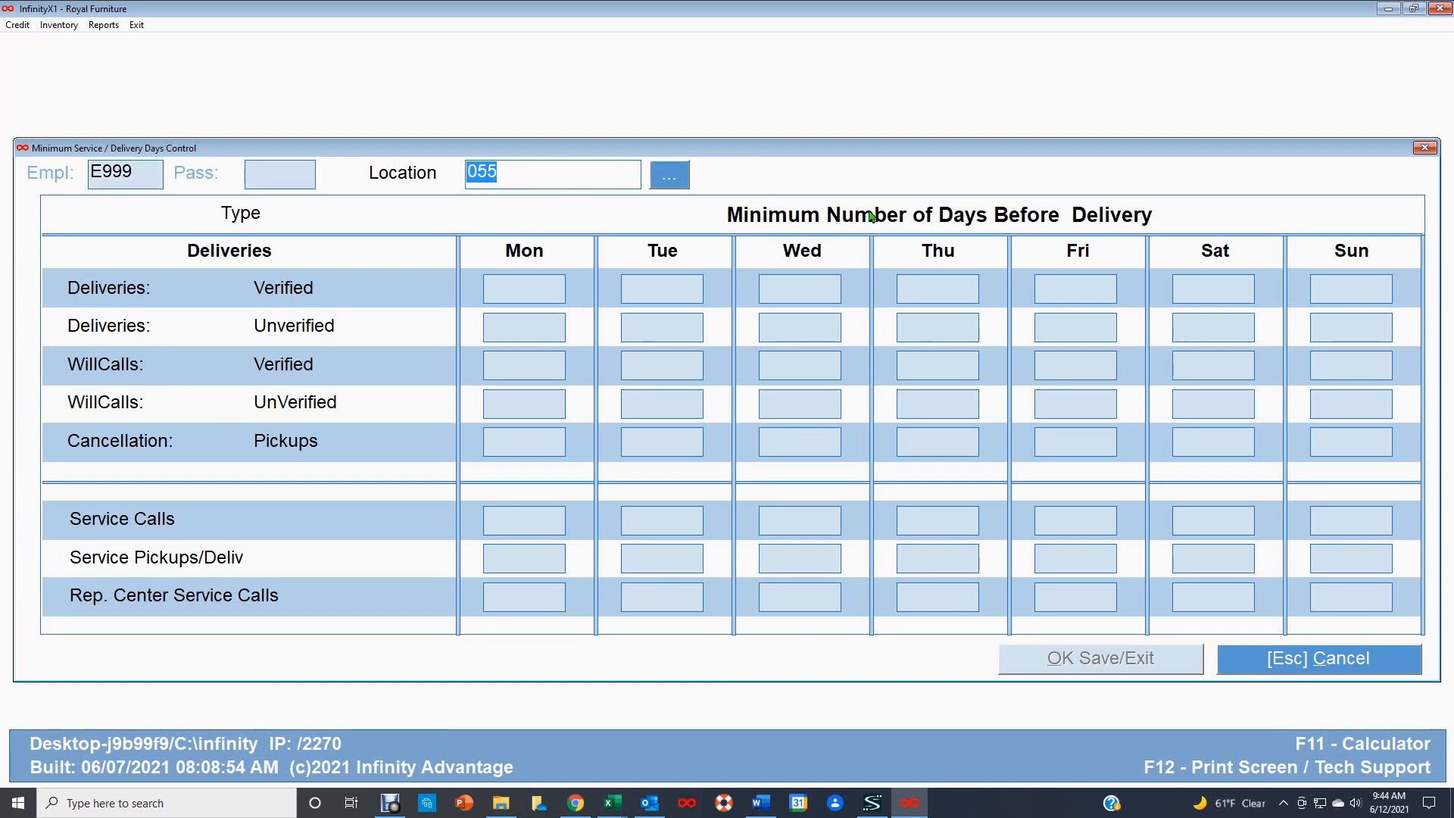
{"action": "key", "text": "Return"}
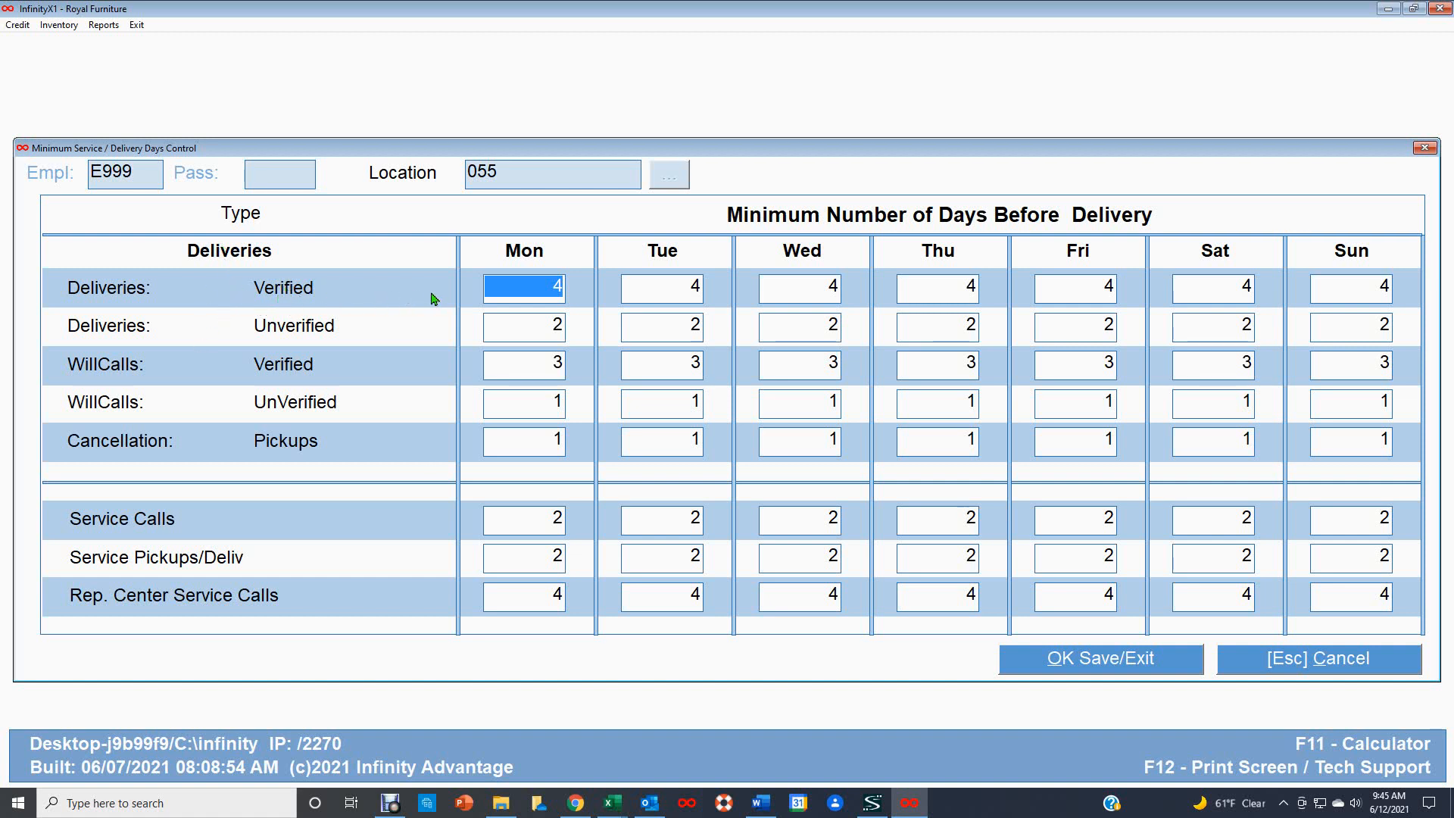
- Set the minimum days for verified deliveries to 2 on Tuesday and Wednesday, and for unverified deliveries to 1 on Monday
{"action": "left_click", "coordinate": [689, 286]}
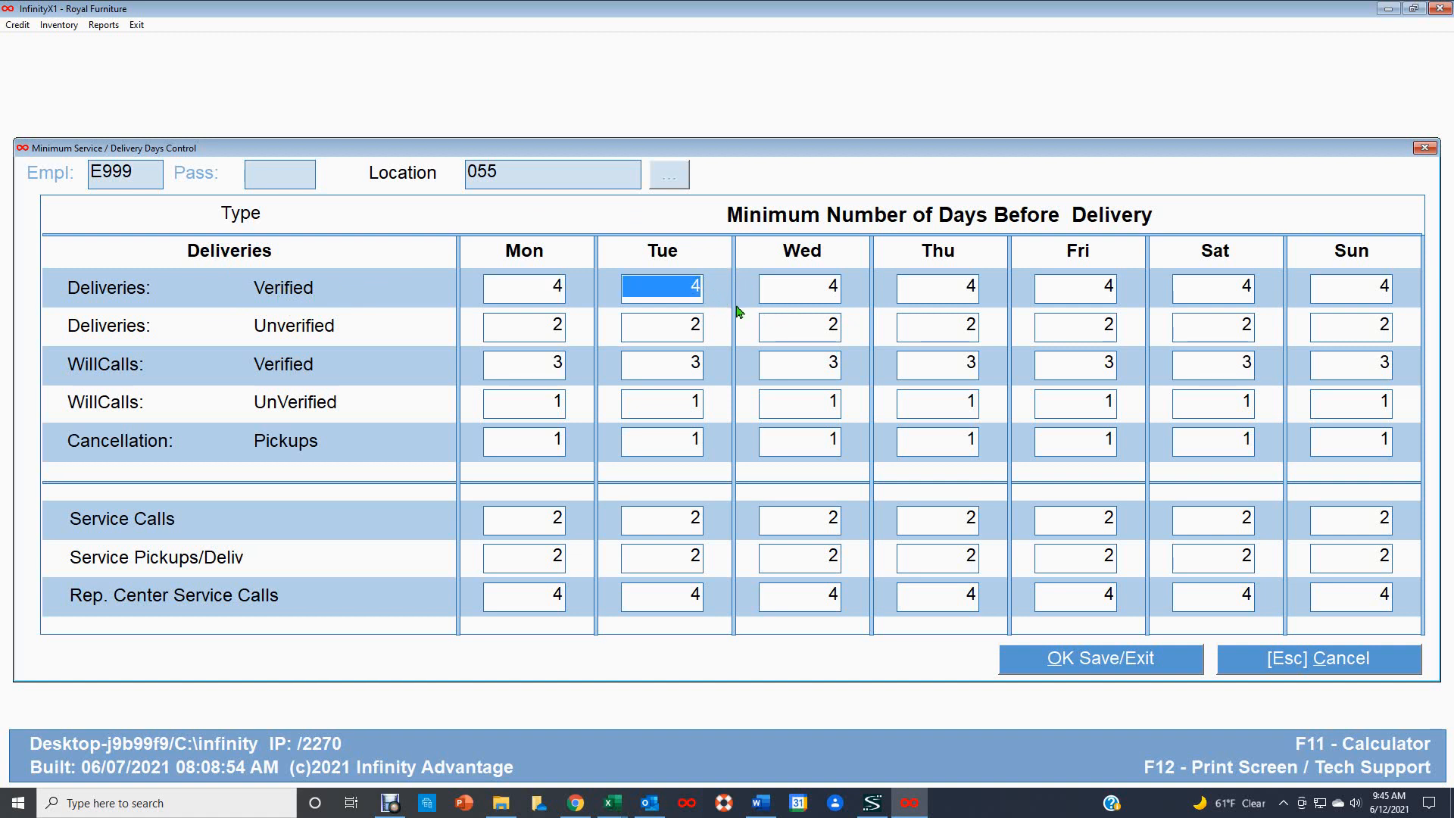
{"action": "type", "text": "2"}
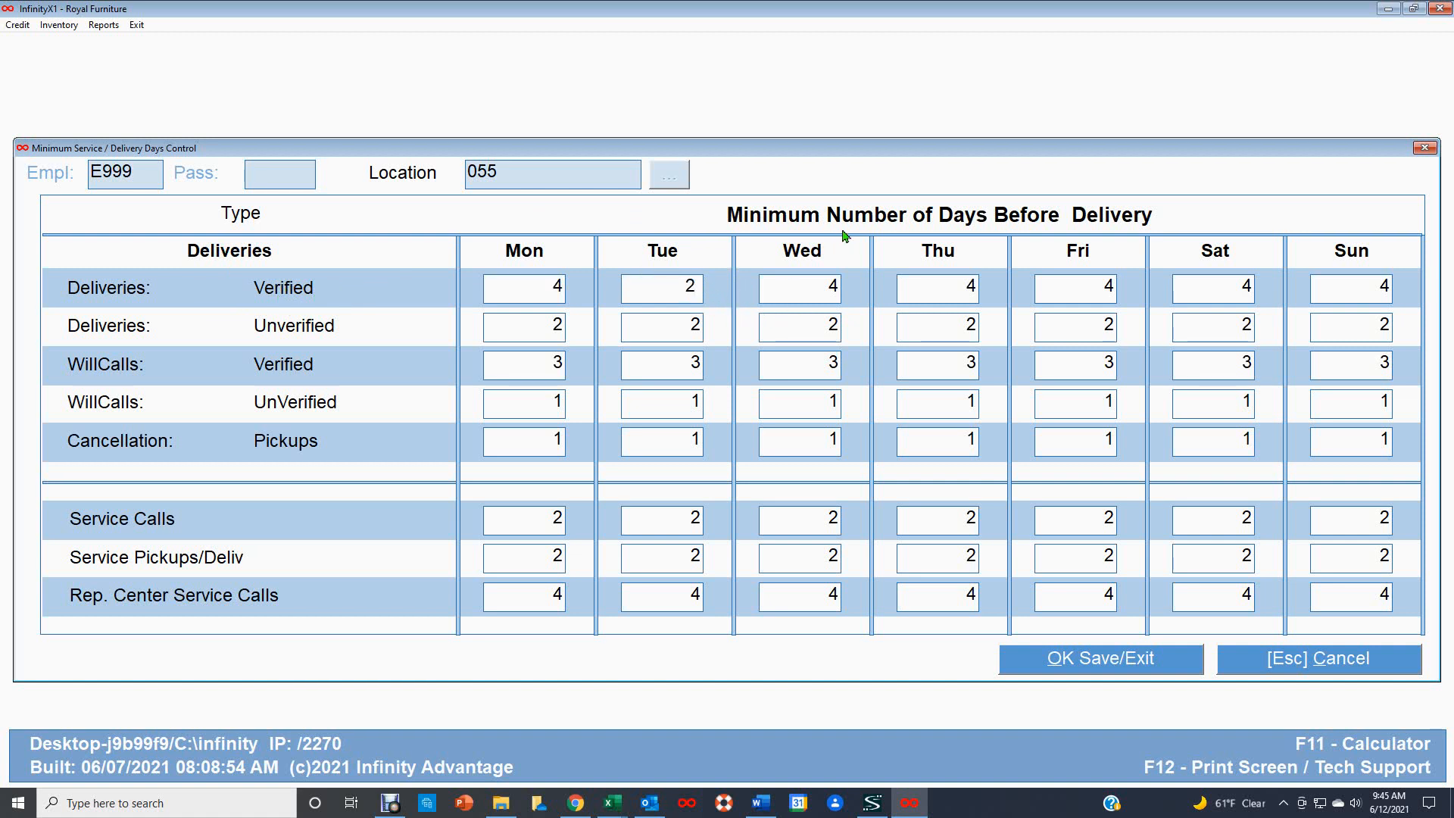
{"action": "left_click", "coordinate": [832, 288]}
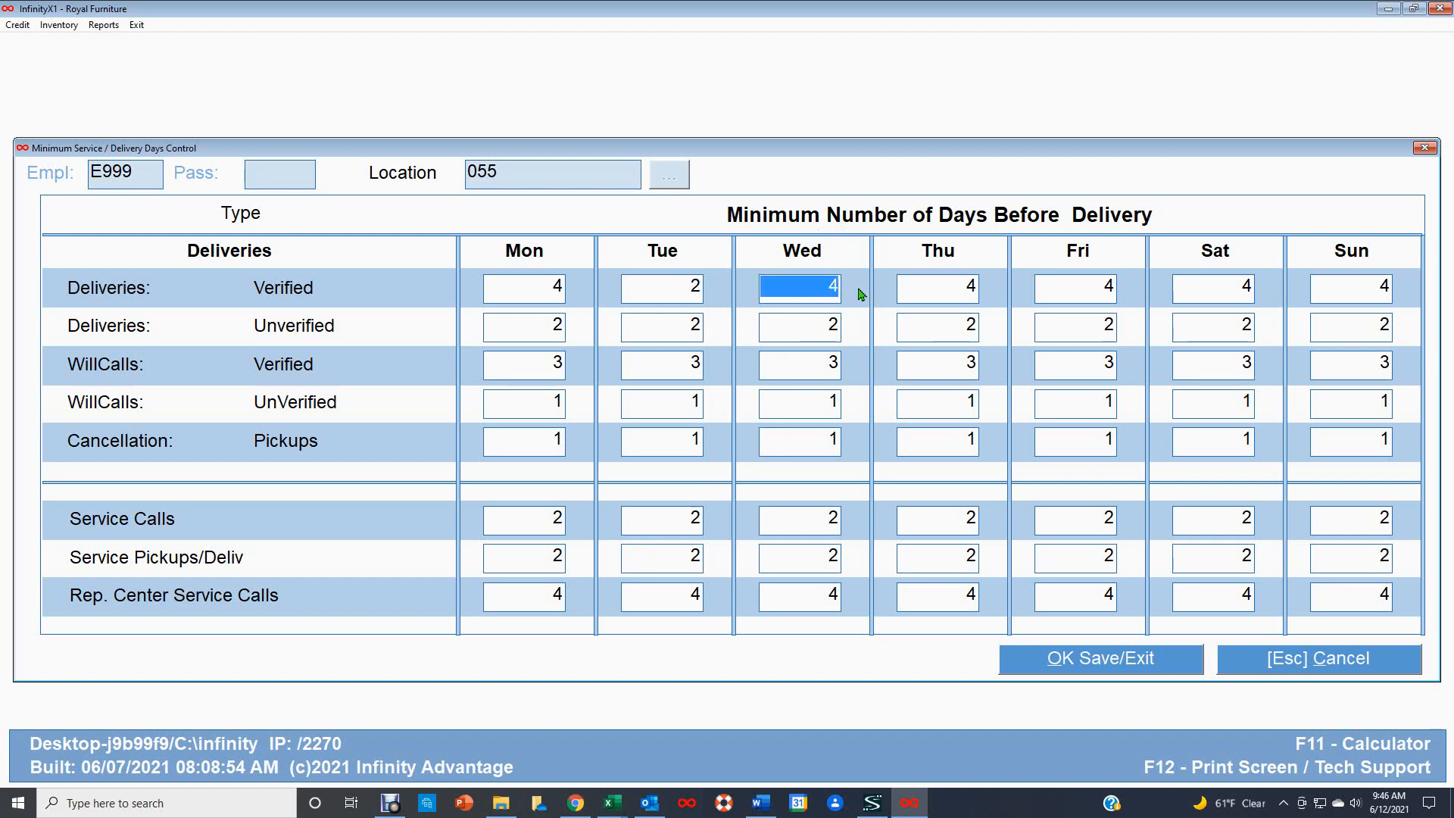
{"action": "type", "text": "2"}
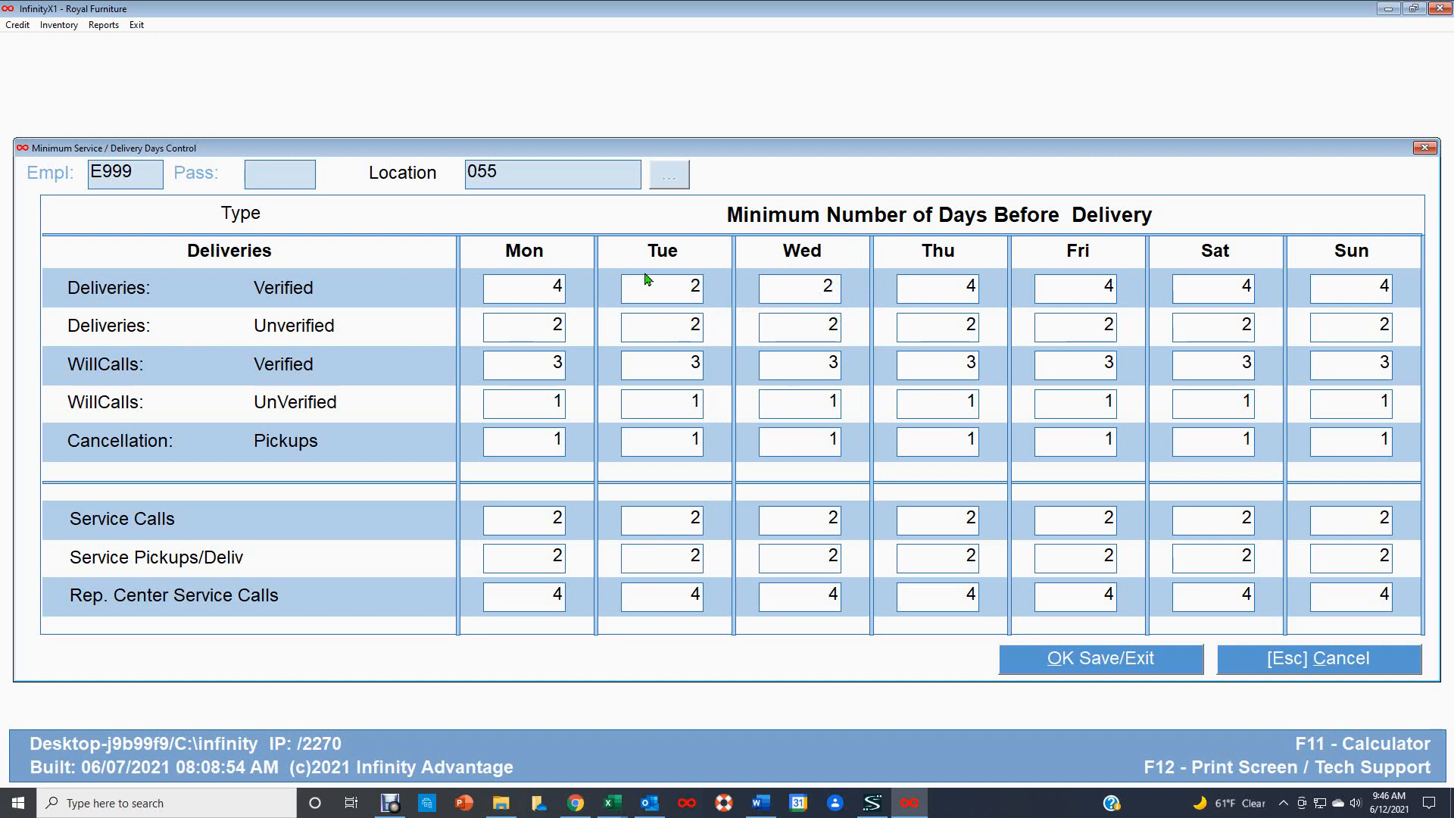
{"action": "left_click", "coordinate": [686, 284]}
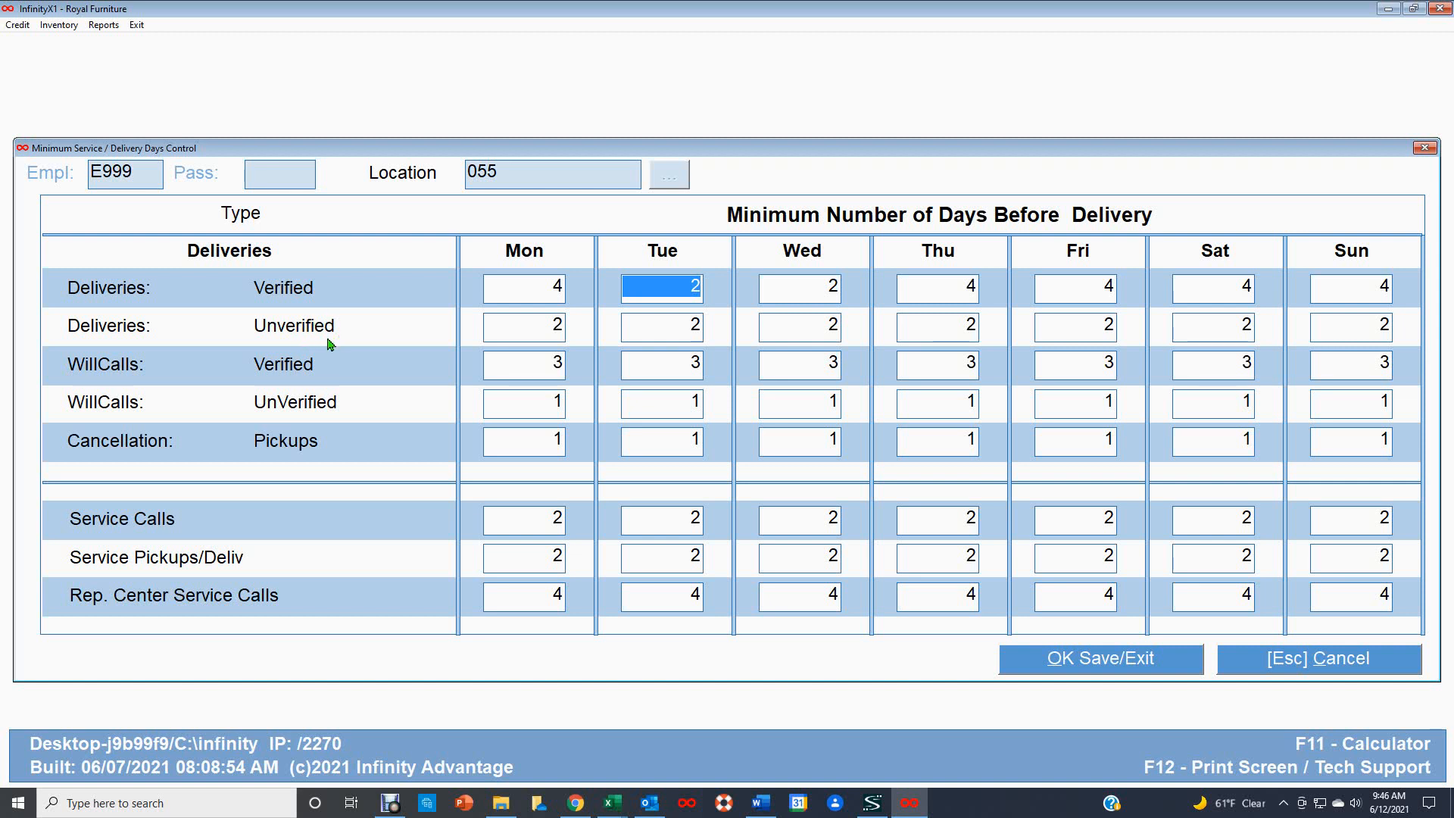
{"action": "left_click", "coordinate": [552, 322]}
{"action": "type", "text": "1"}
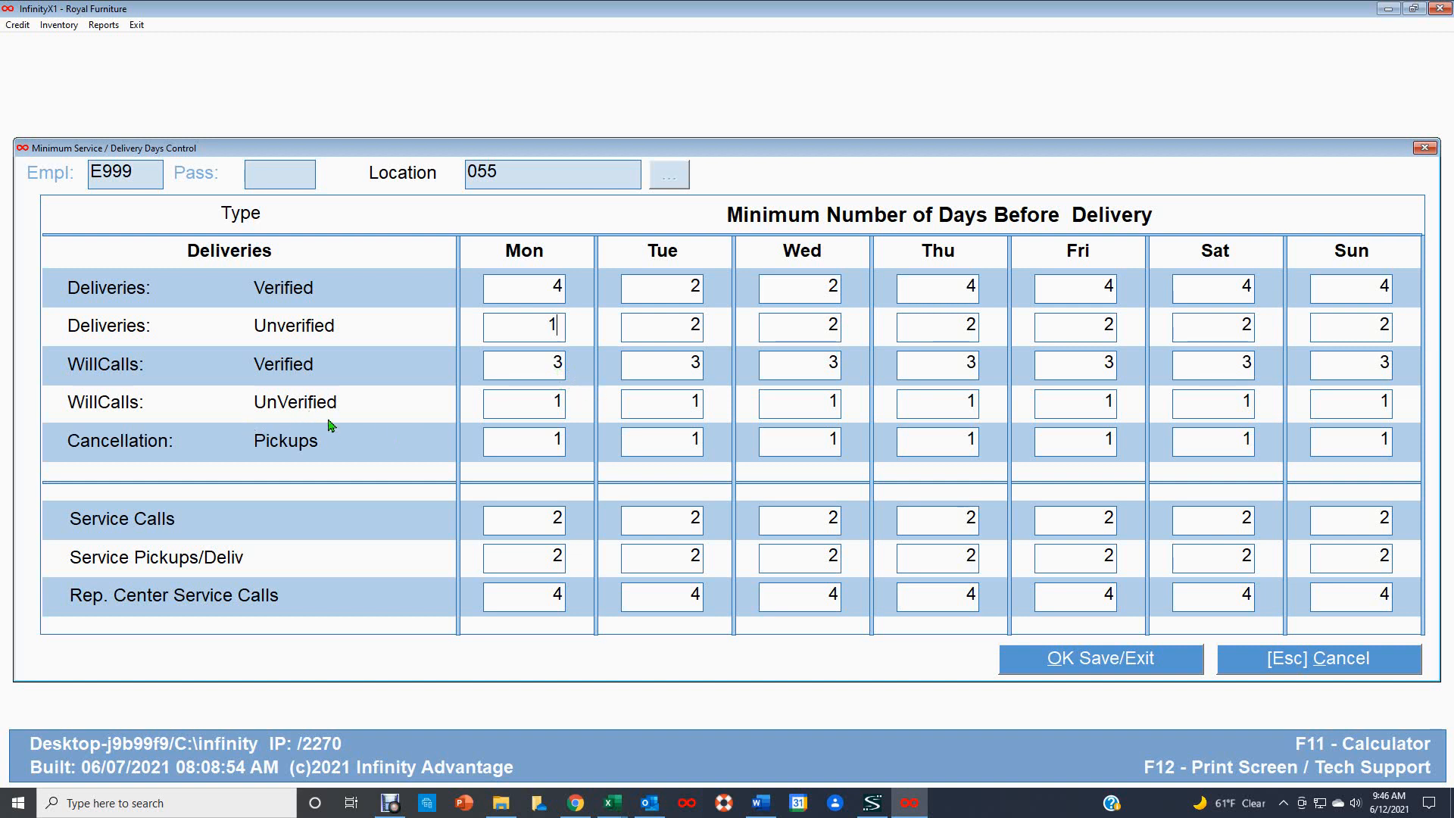
- Review the daily minimums for unverified will calls, cancellation pickups, service pickups/deliveries and repair center service calls
{"action": "left_click", "coordinate": [546, 402]}
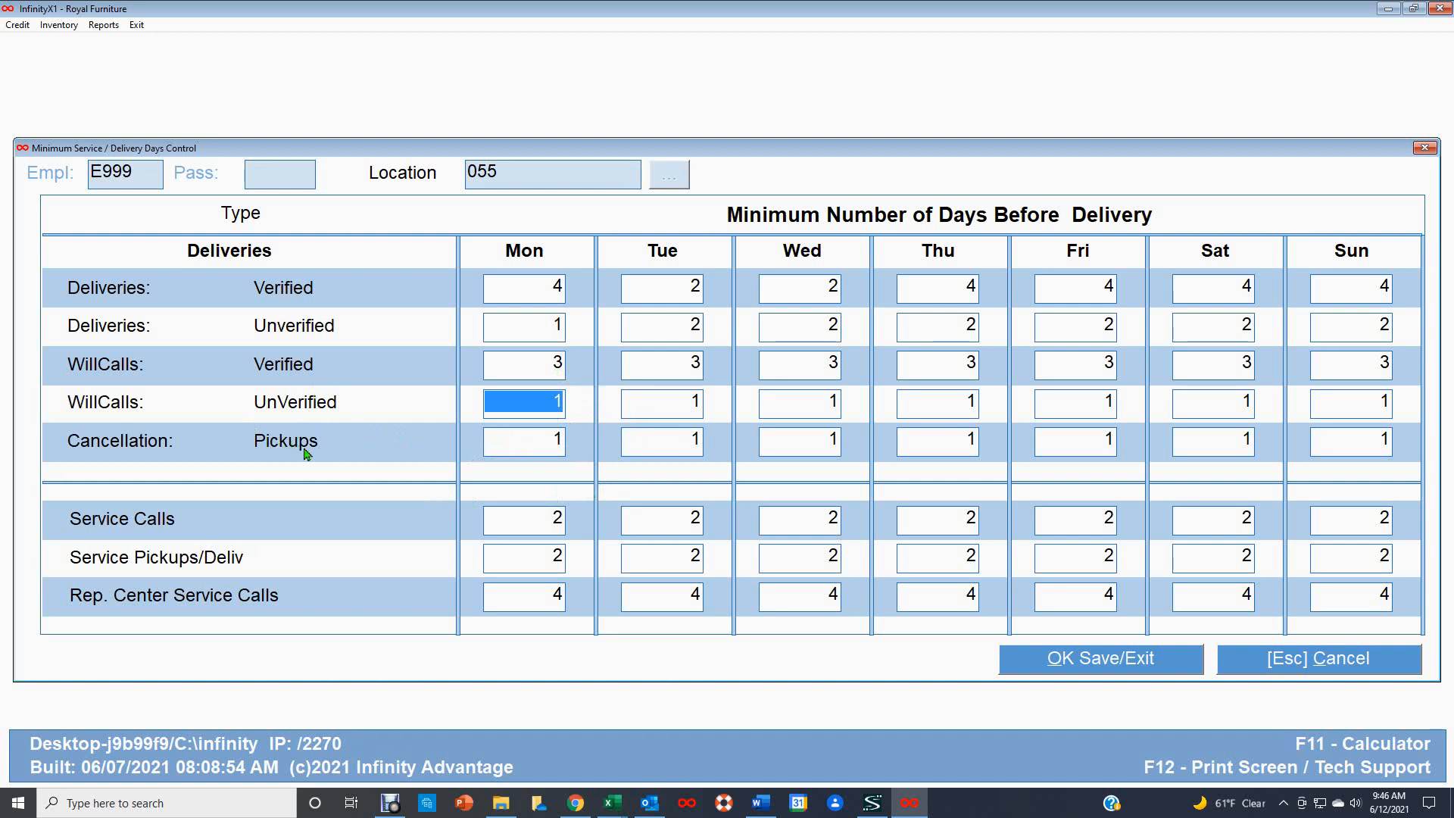
{"action": "left_click", "coordinate": [545, 439]}
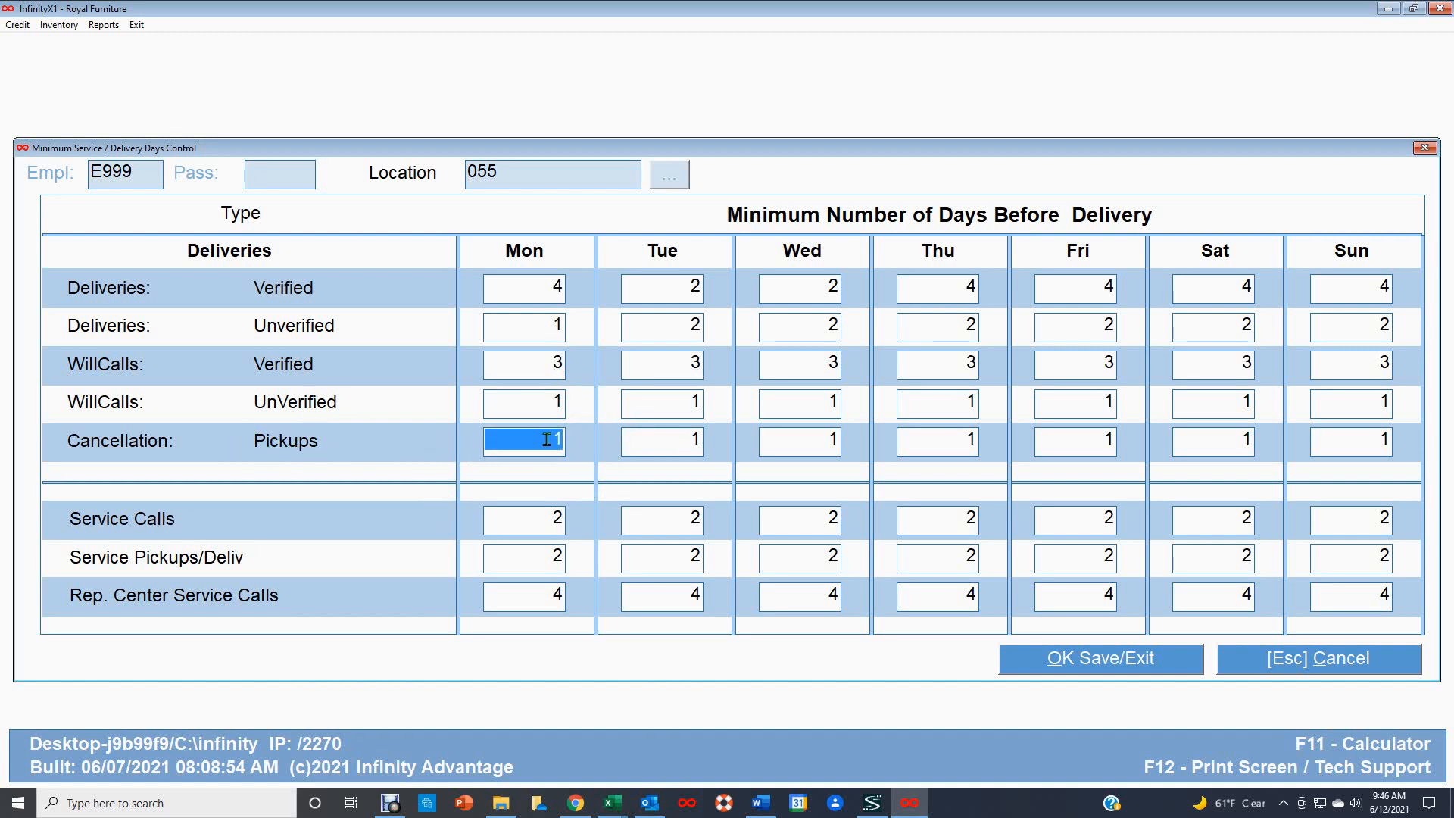
{"action": "left_click", "coordinate": [685, 442]}
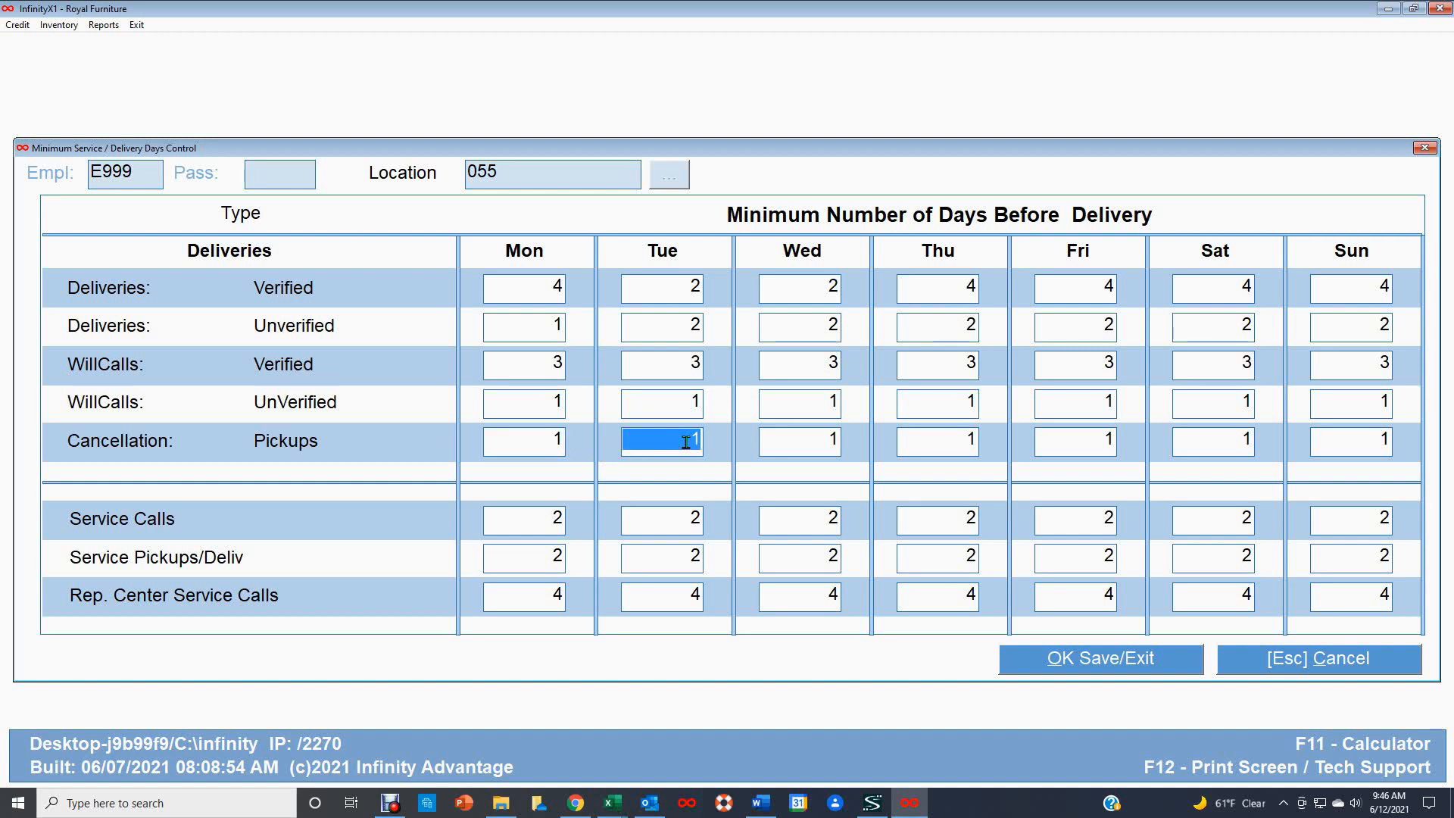
{"action": "left_click", "coordinate": [798, 445]}
{"action": "left_click", "coordinate": [942, 437]}
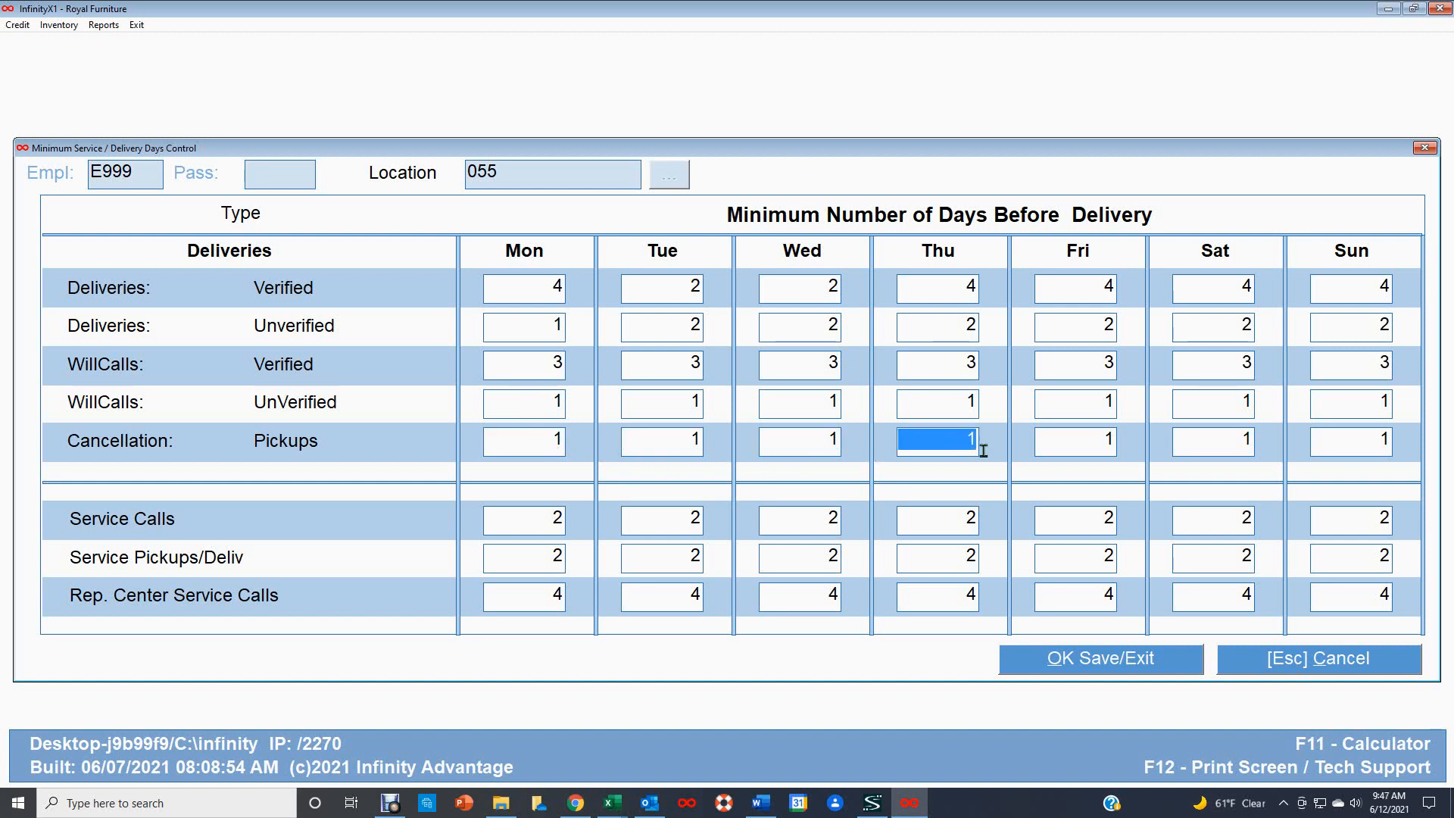
{"action": "left_click", "coordinate": [1096, 444]}
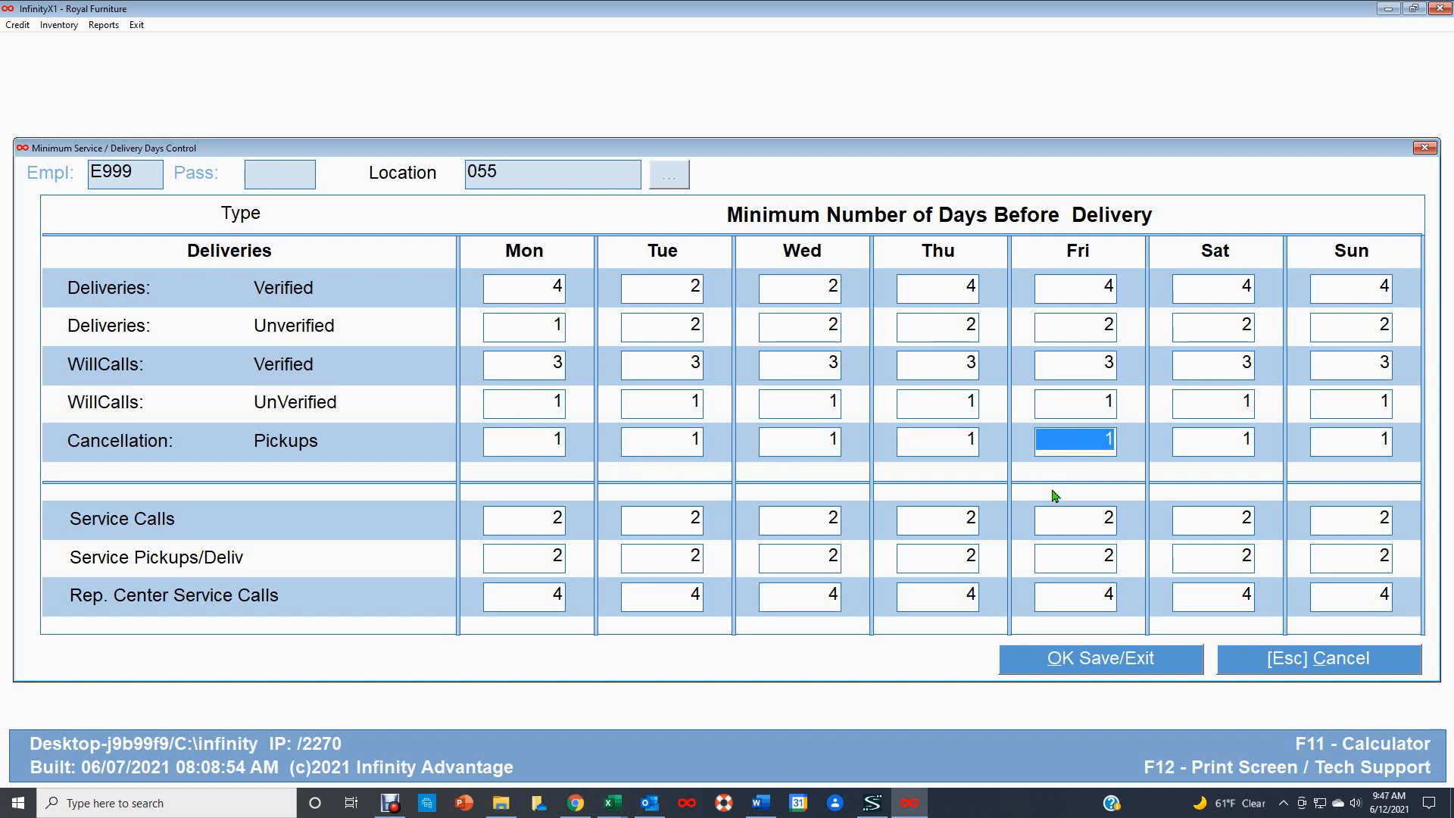
{"action": "left_click", "coordinate": [1234, 444]}
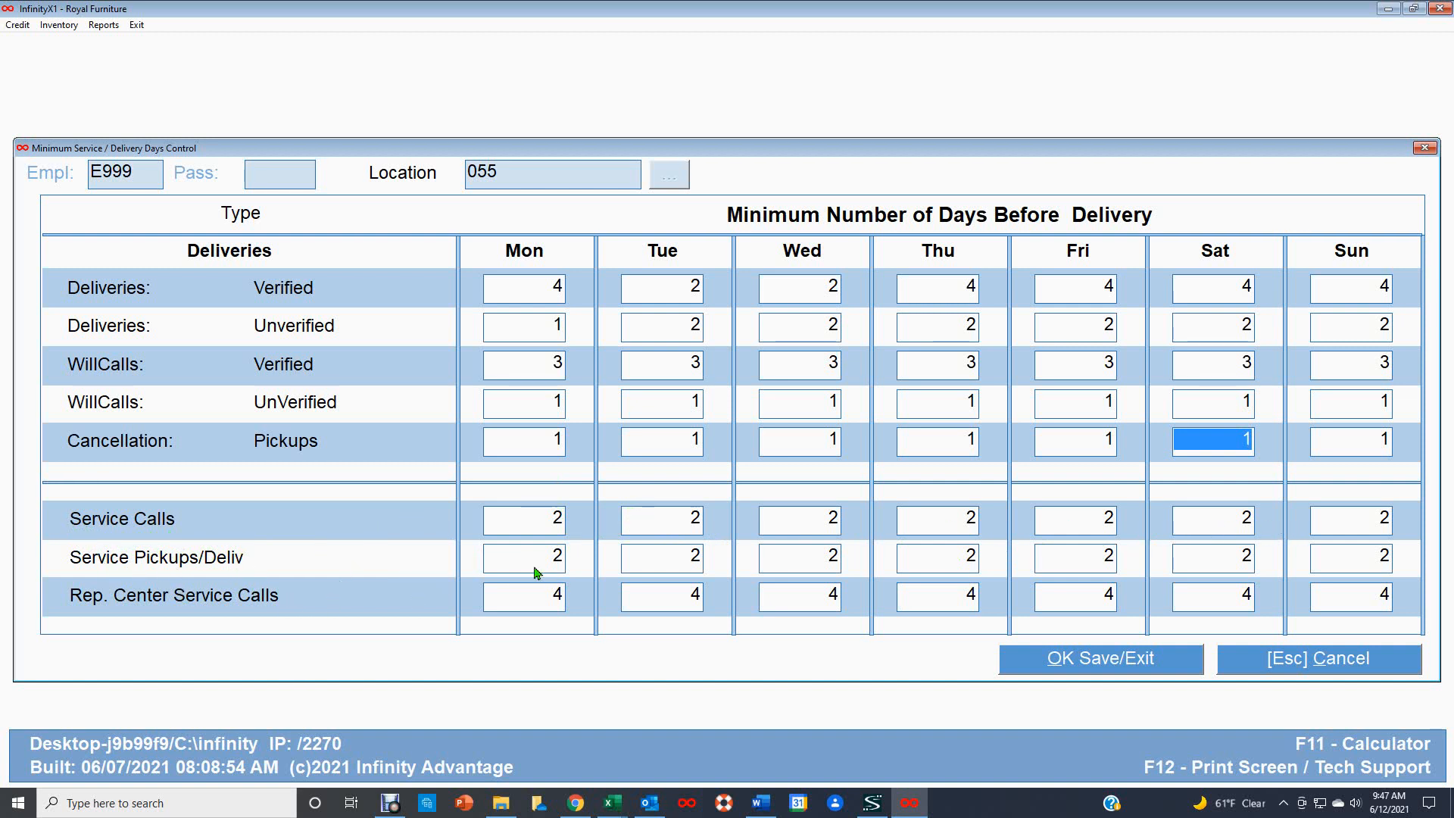
{"action": "left_click", "coordinate": [842, 569]}
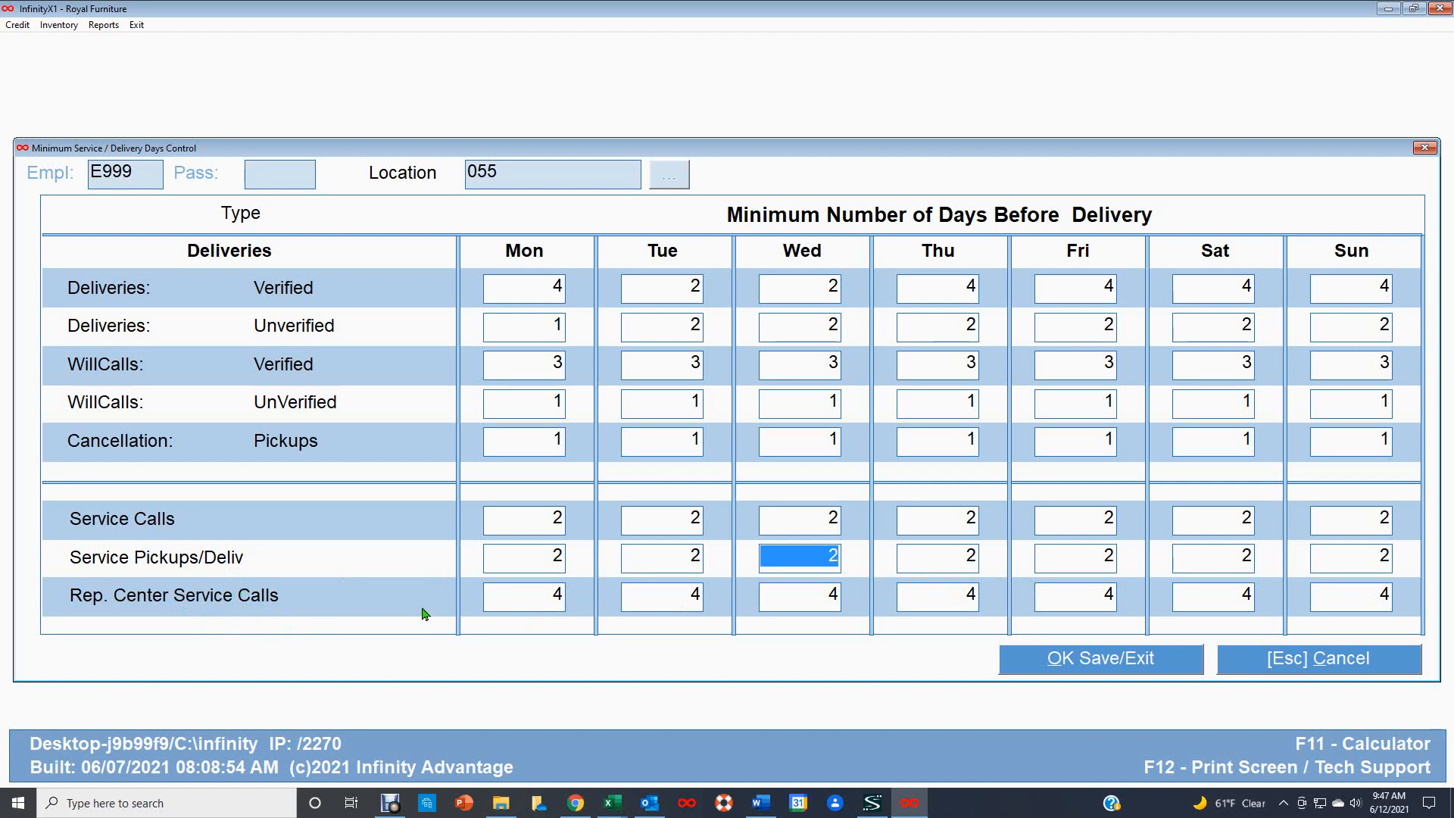
{"action": "left_click", "coordinate": [939, 555]}
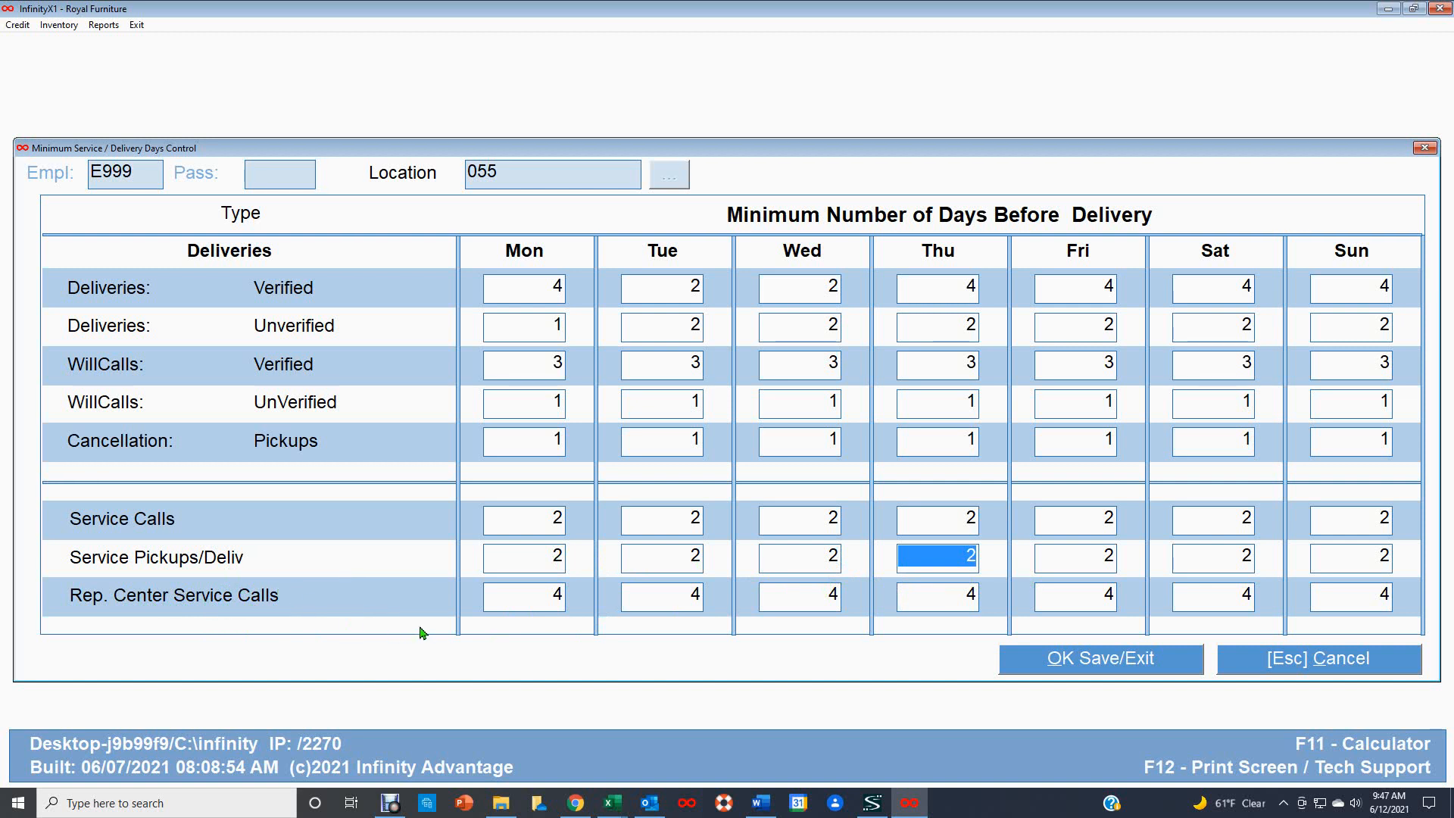
{"action": "left_click", "coordinate": [546, 596]}
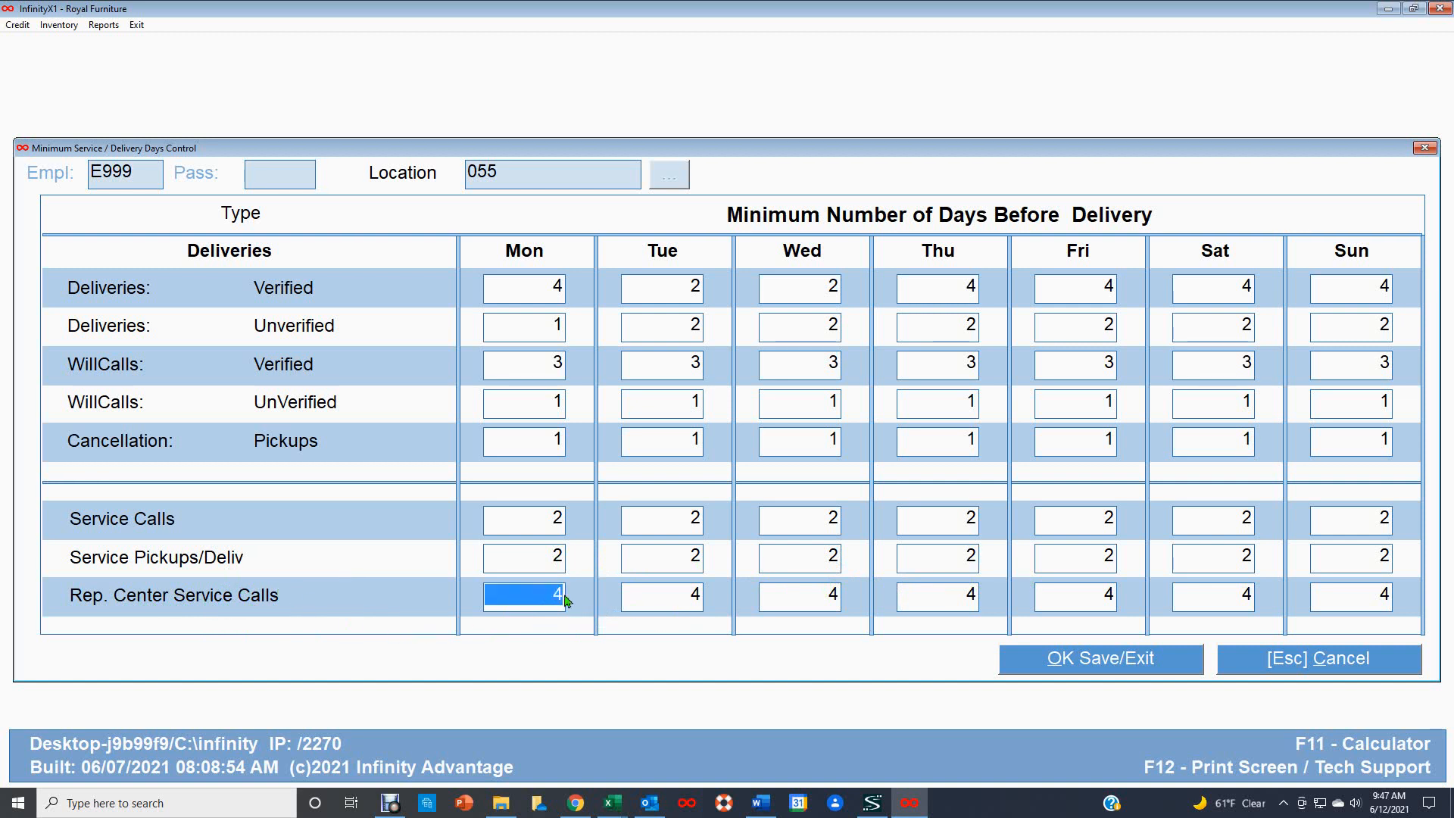
{"action": "left_click", "coordinate": [674, 598]}
{"action": "left_click", "coordinate": [820, 597]}
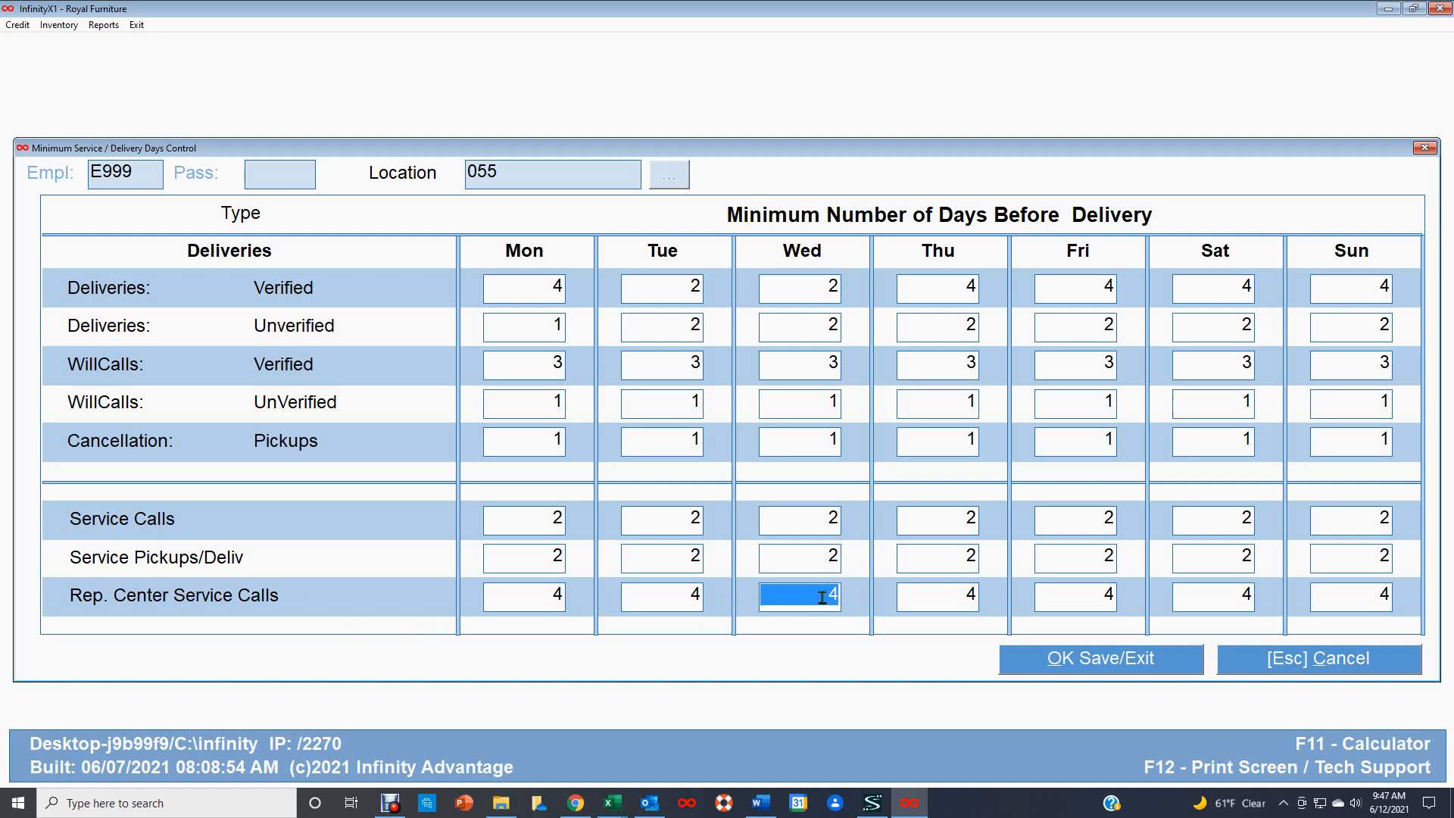
{"action": "left_click", "coordinate": [959, 607]}
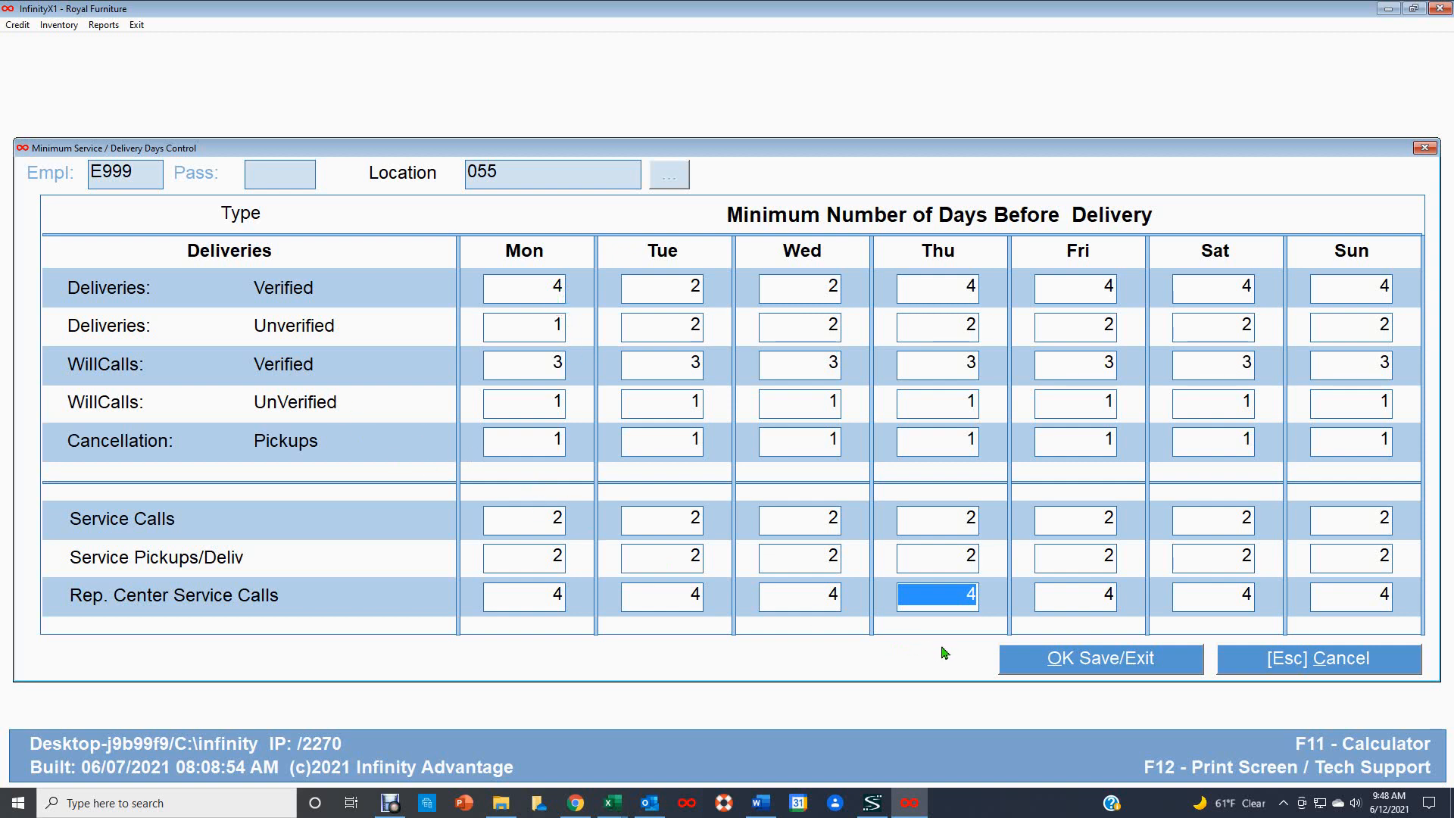
- Save the minimum delivery days and open Delivery Load Maintenance for location 055, authorizing with the employee password
{"action": "left_click", "coordinate": [1105, 660]}
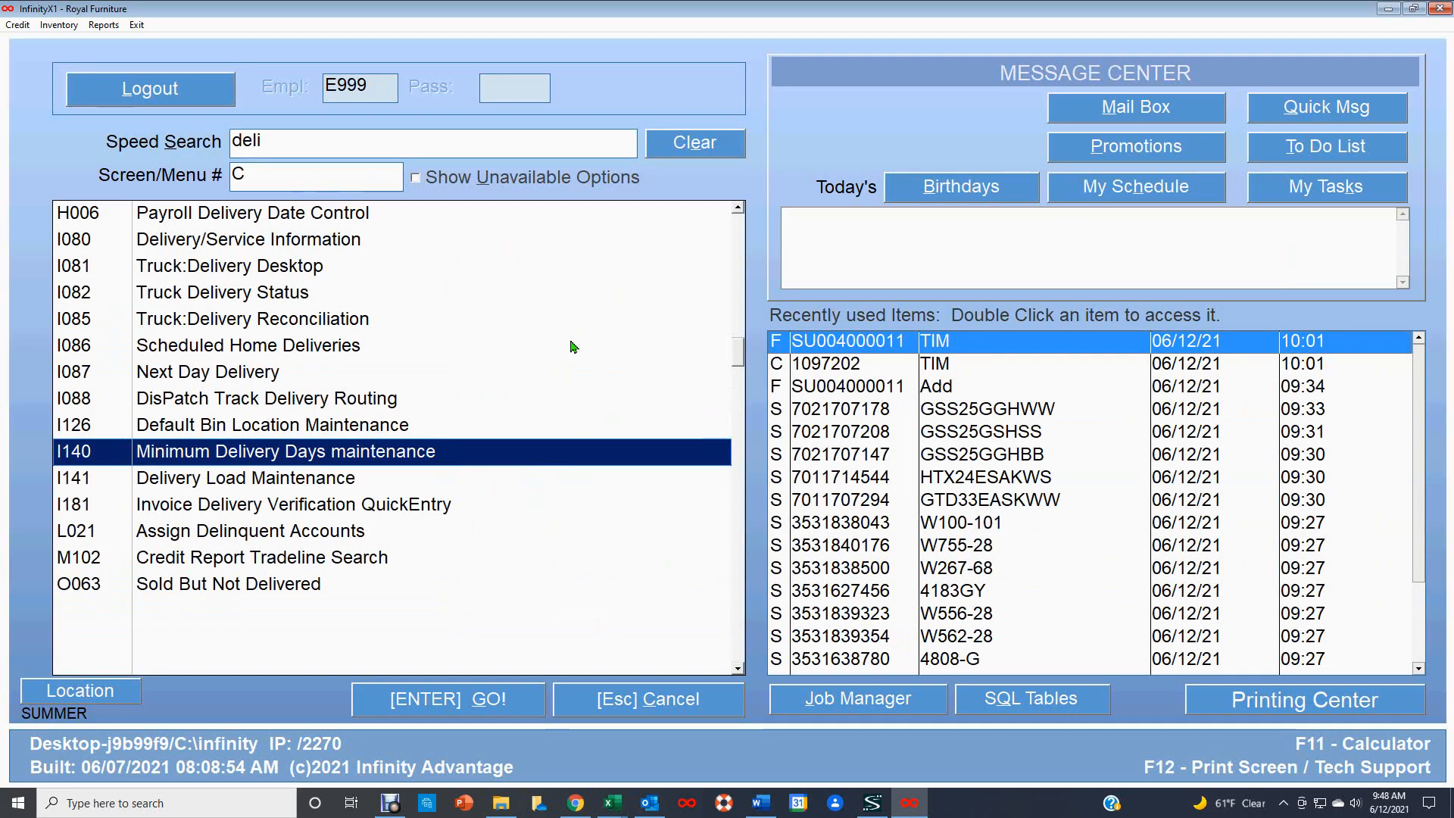
{"action": "double_click", "coordinate": [268, 481]}
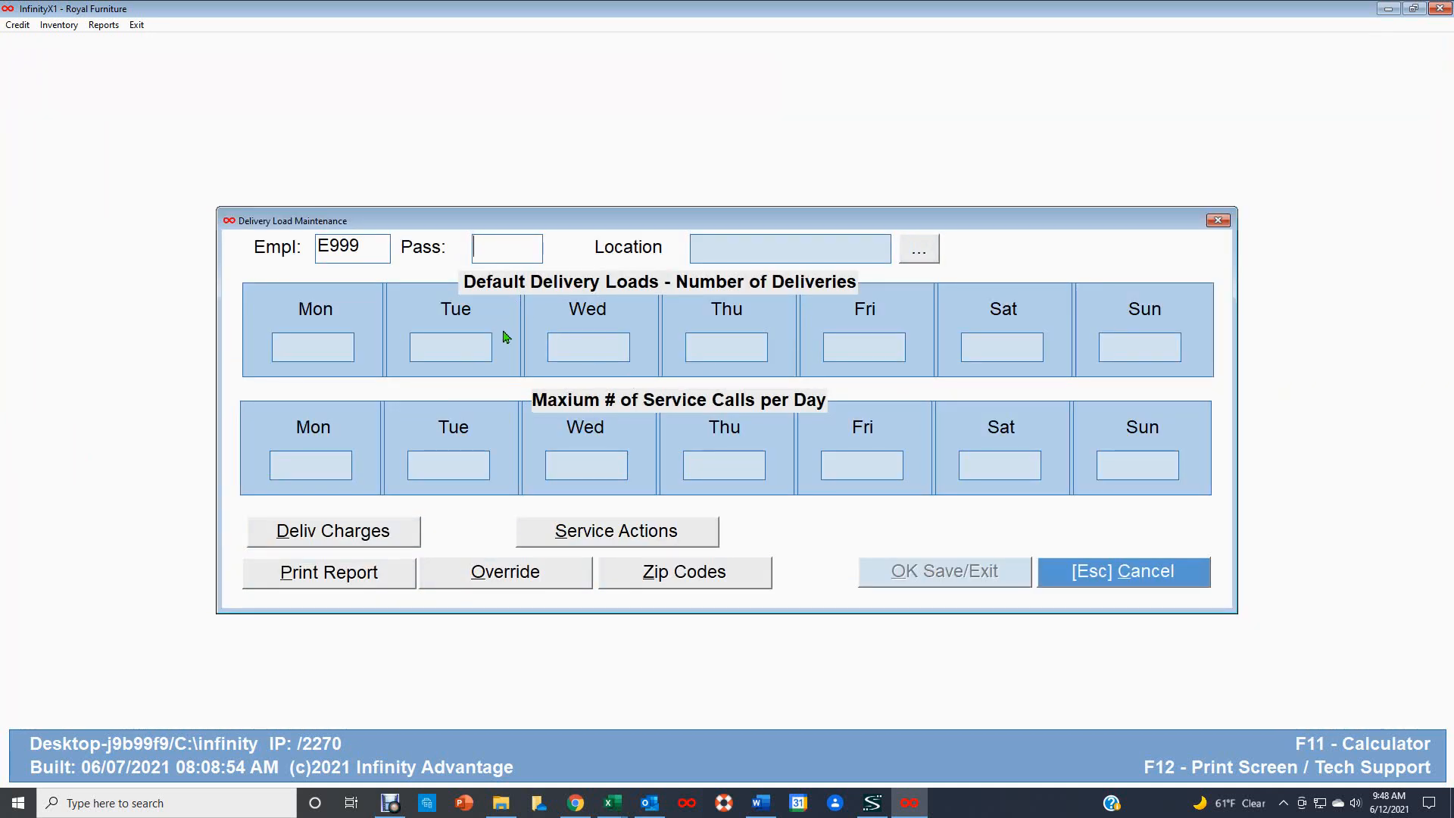
{"action": "key", "text": "Return"}
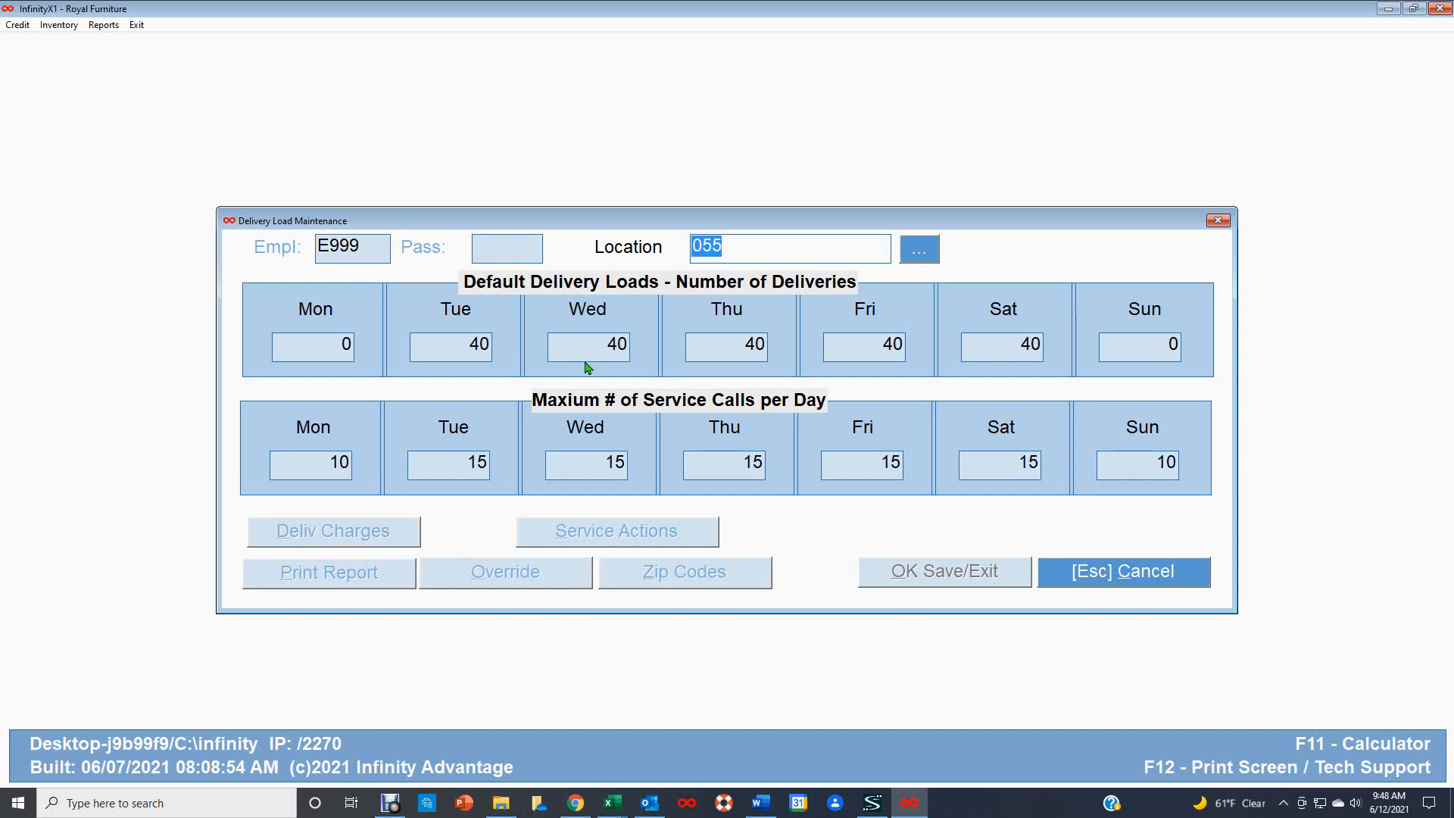
{"action": "key", "text": "Return"}
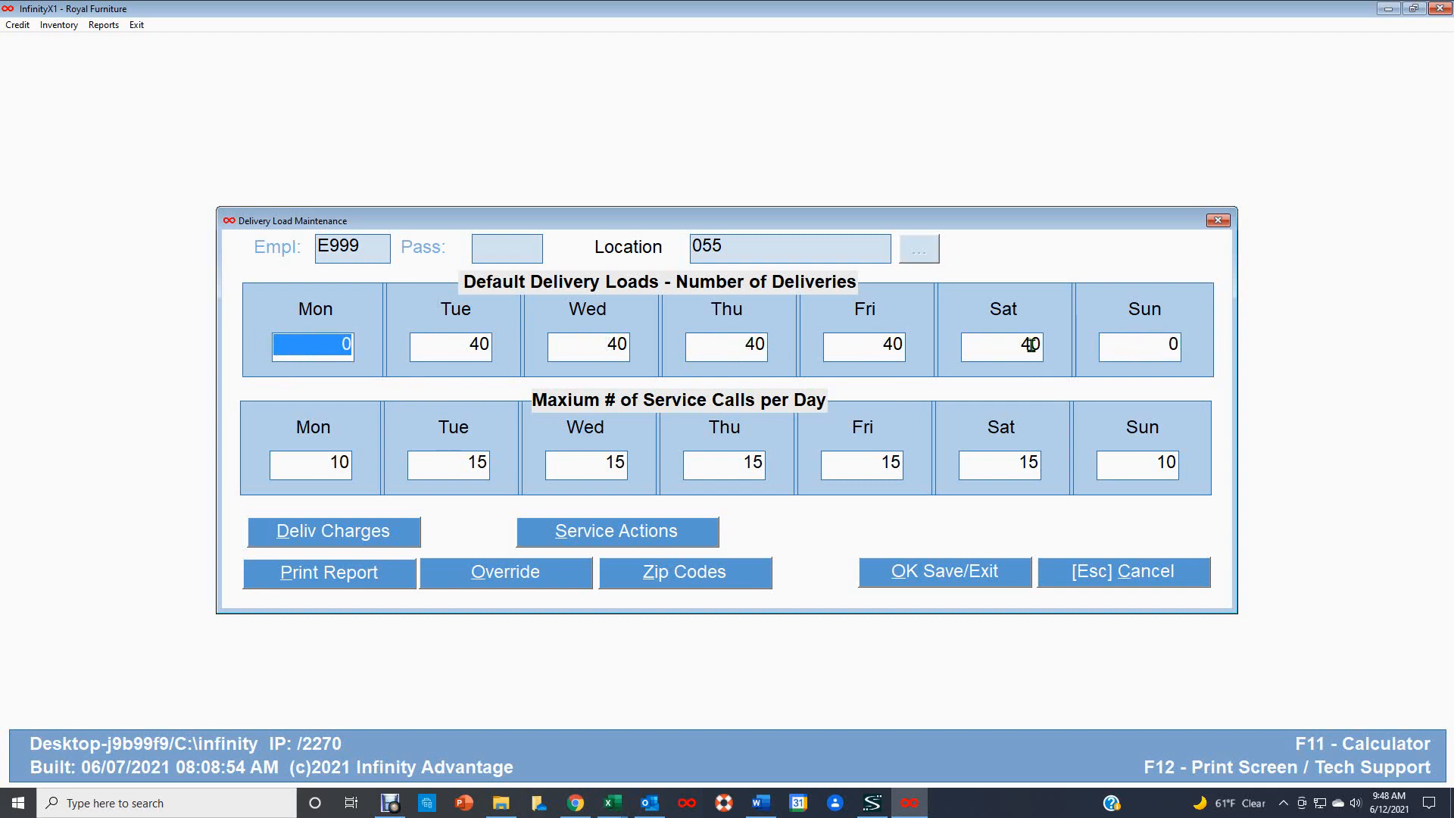
- Set Tuesday's default delivery load to 60 deliveries
{"action": "left_click", "coordinate": [461, 344]}
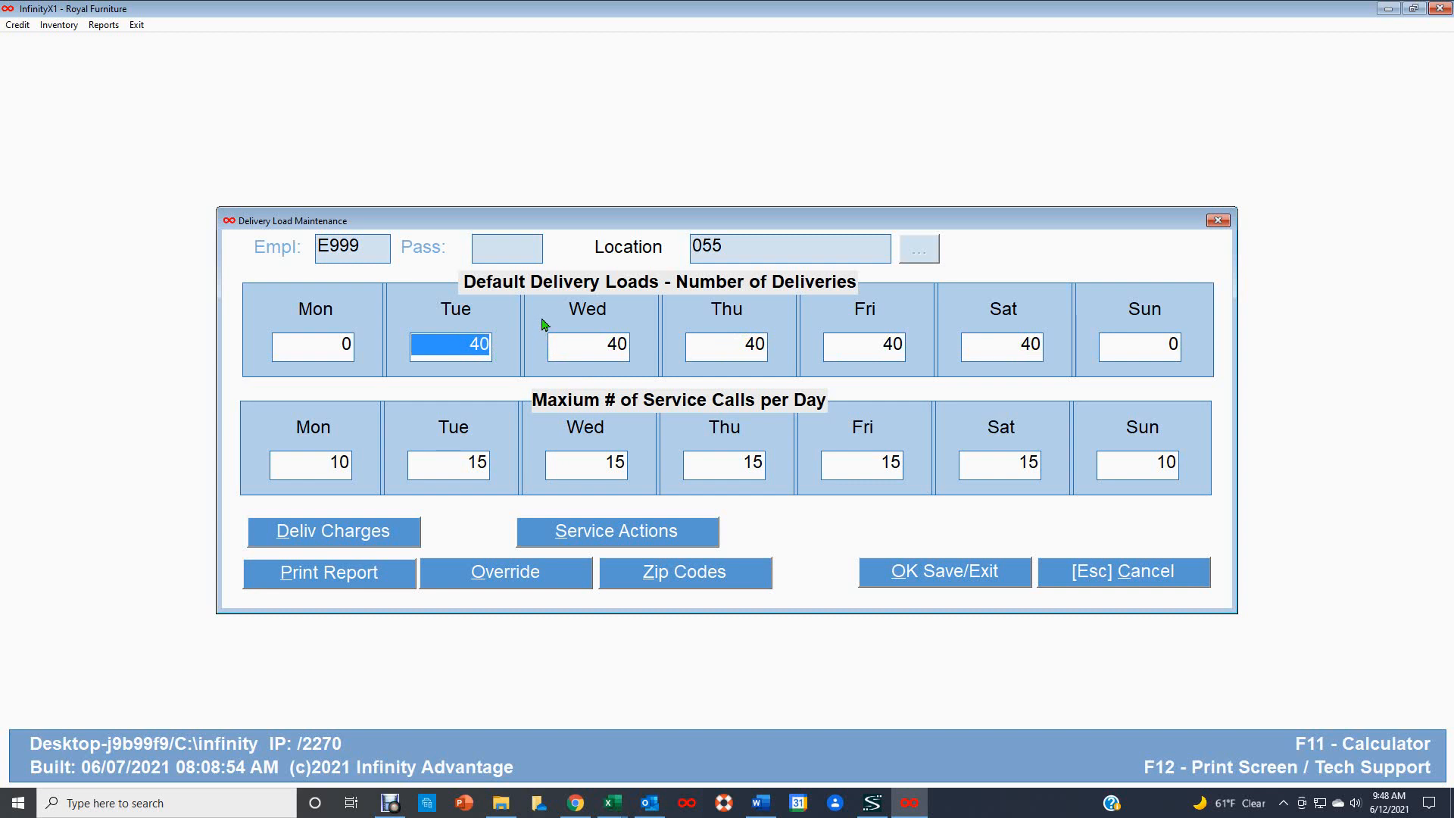
{"action": "type", "text": "60"}
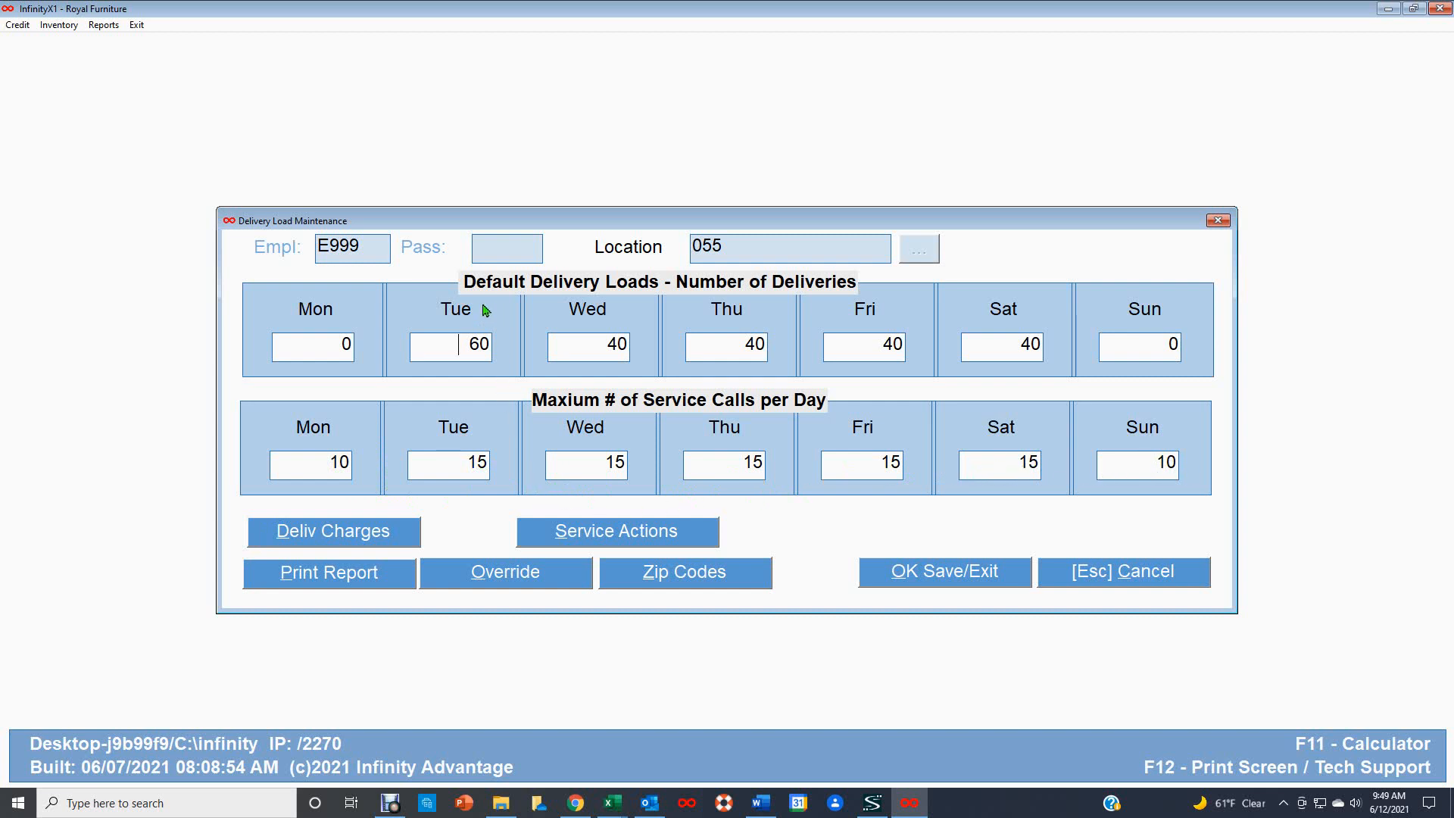
- Review the delivery charge tiers by merchandise total, including the third tier's percent of retail, and save and close them
{"action": "left_click", "coordinate": [337, 533]}
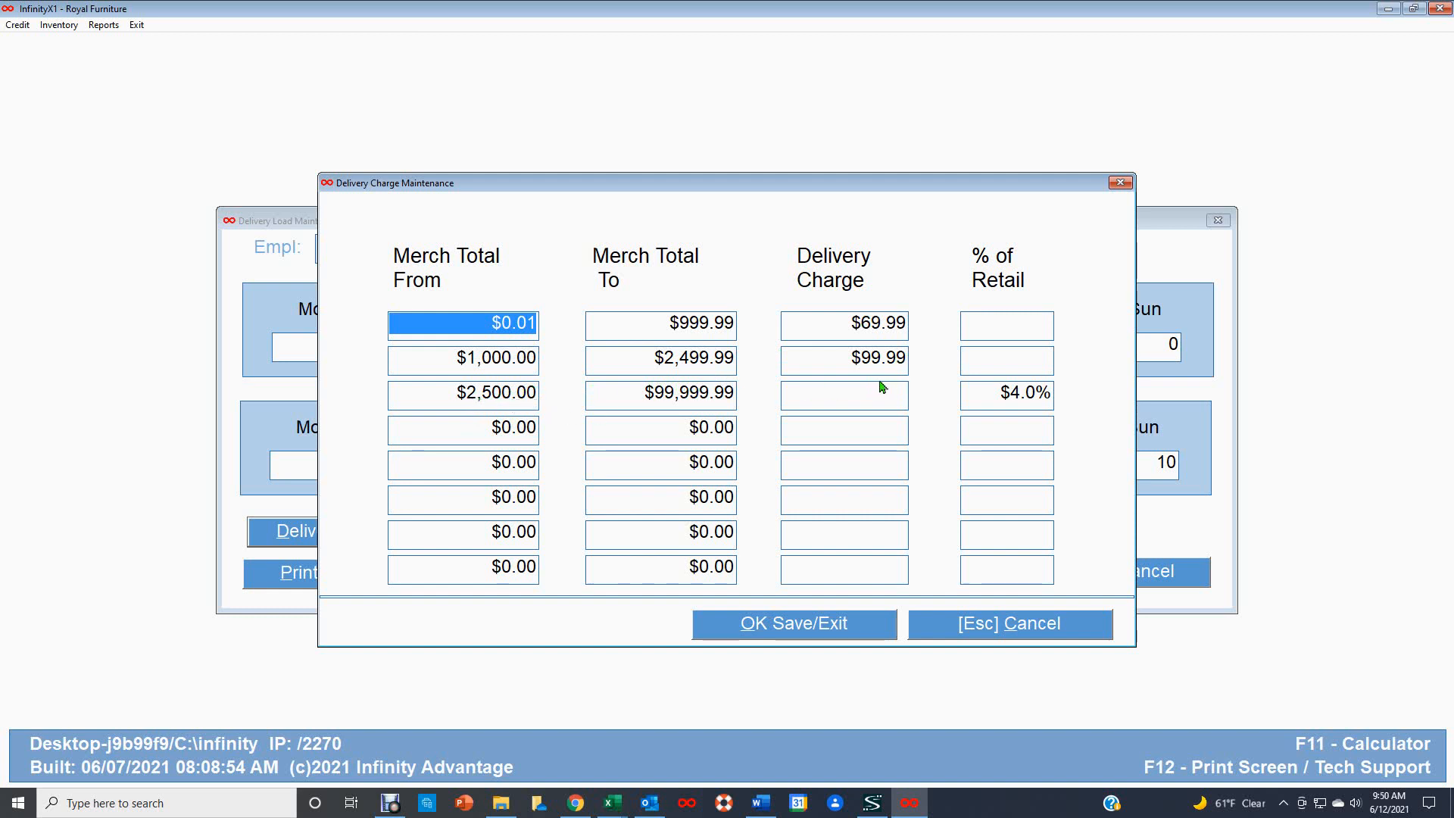
{"action": "left_click", "coordinate": [1024, 390]}
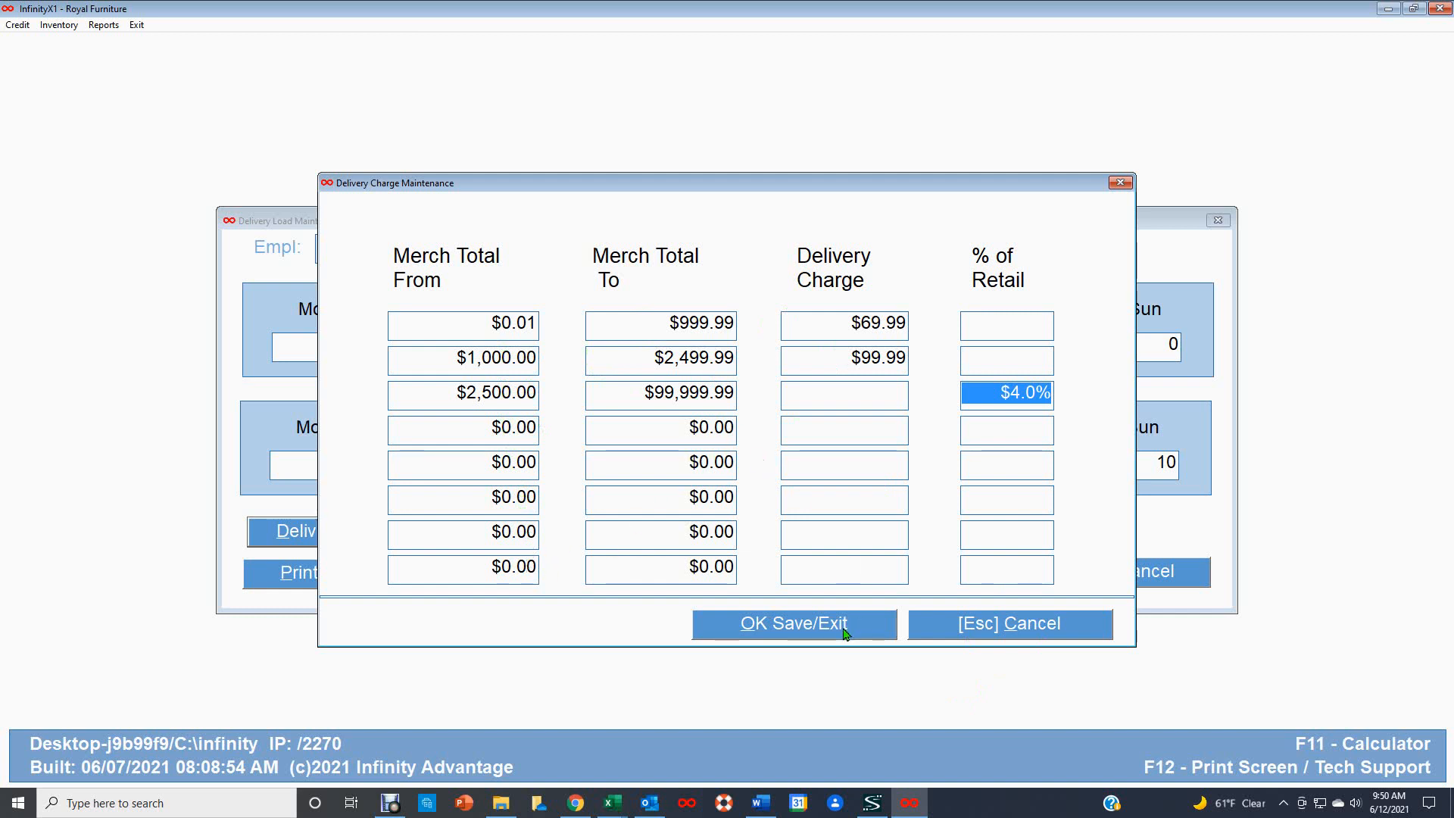
{"action": "left_click", "coordinate": [808, 630]}
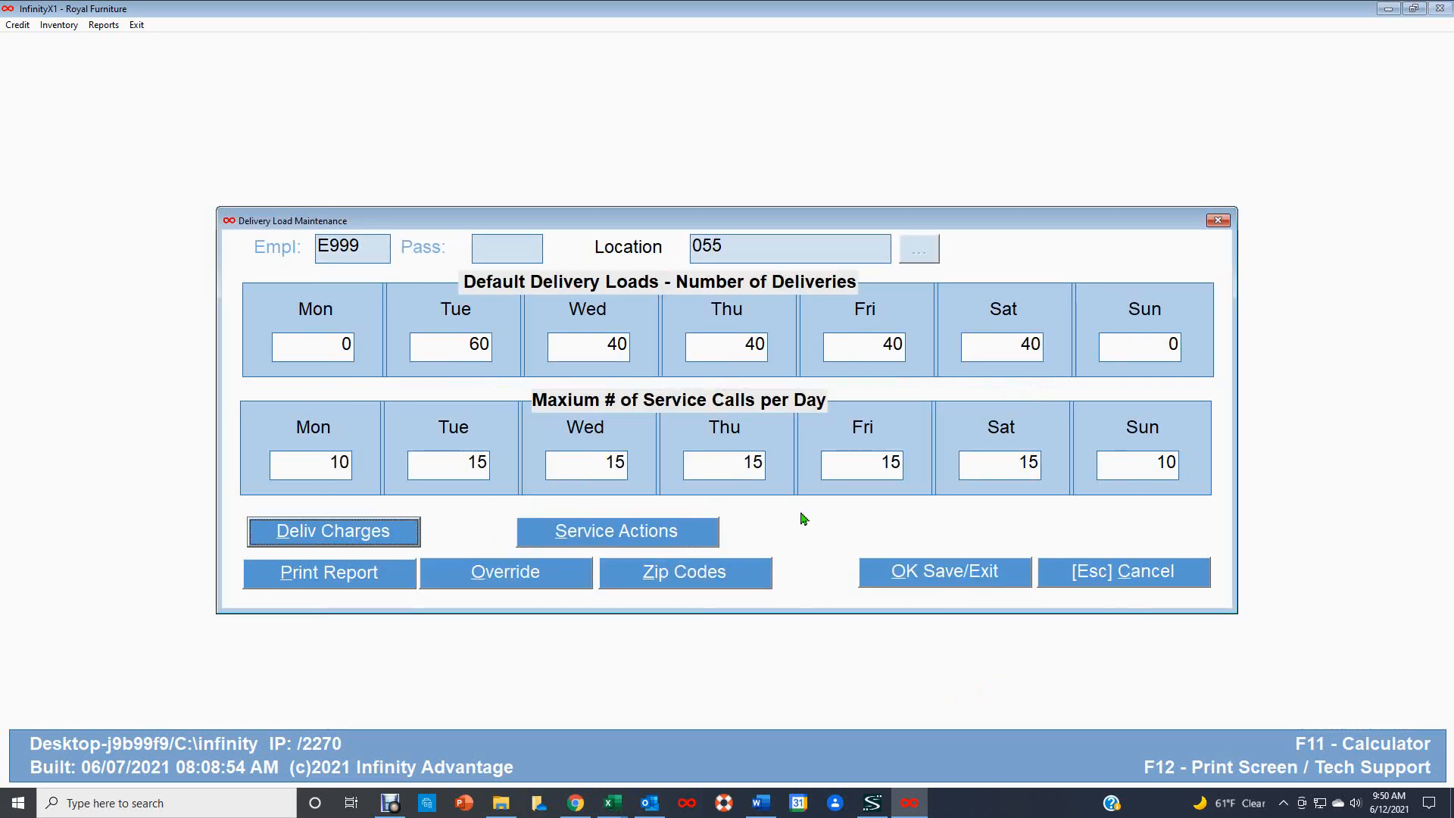
- In the service actions, turn Pick up From Repair Center and Send to Repair Center off and on again, and save
{"action": "left_click", "coordinate": [630, 533]}
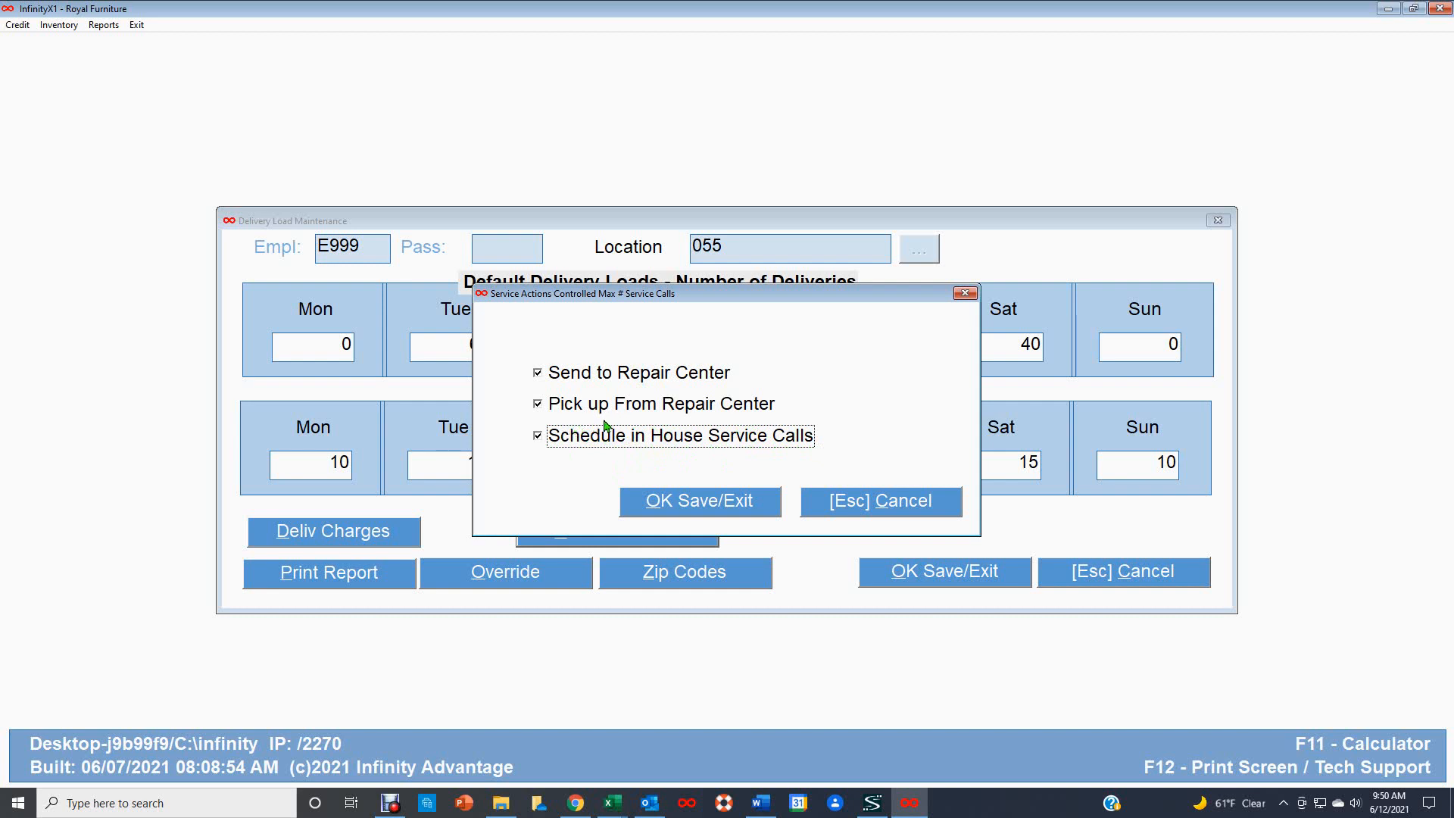
{"action": "left_click", "coordinate": [538, 405]}
{"action": "left_click", "coordinate": [539, 404]}
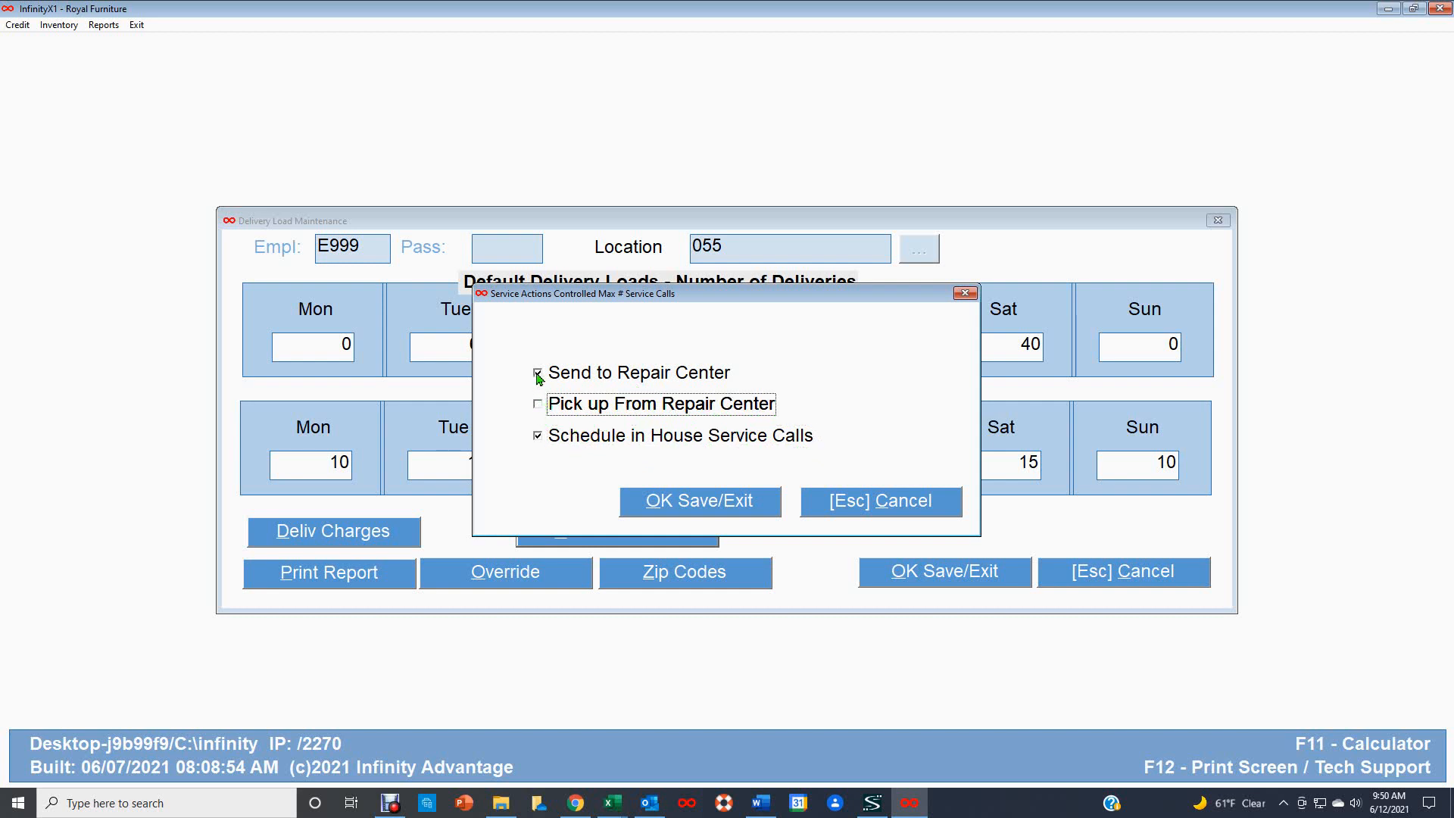
{"action": "left_click", "coordinate": [538, 374]}
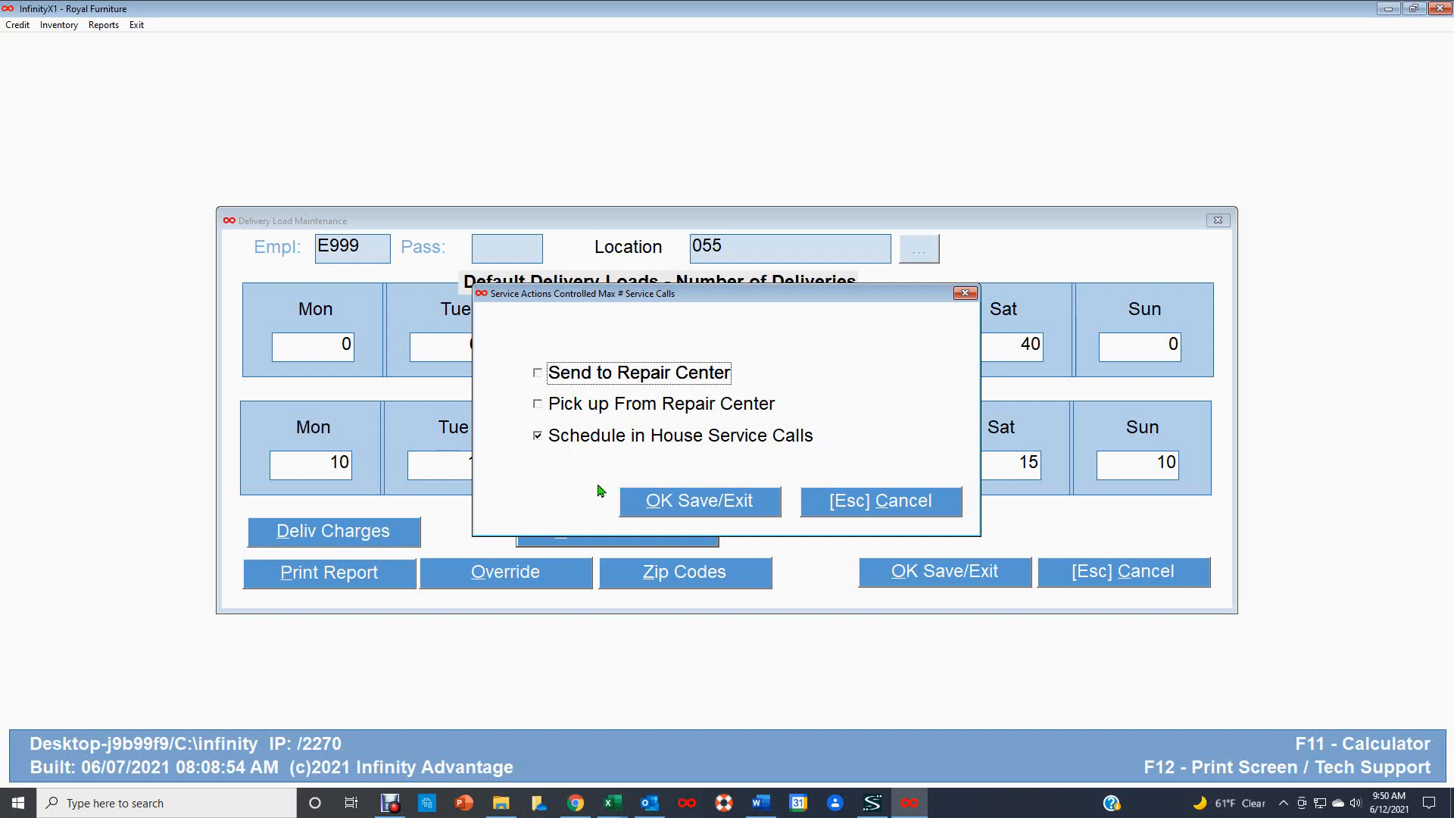
{"action": "left_click", "coordinate": [538, 403]}
{"action": "left_click", "coordinate": [538, 373]}
{"action": "left_click", "coordinate": [715, 504]}
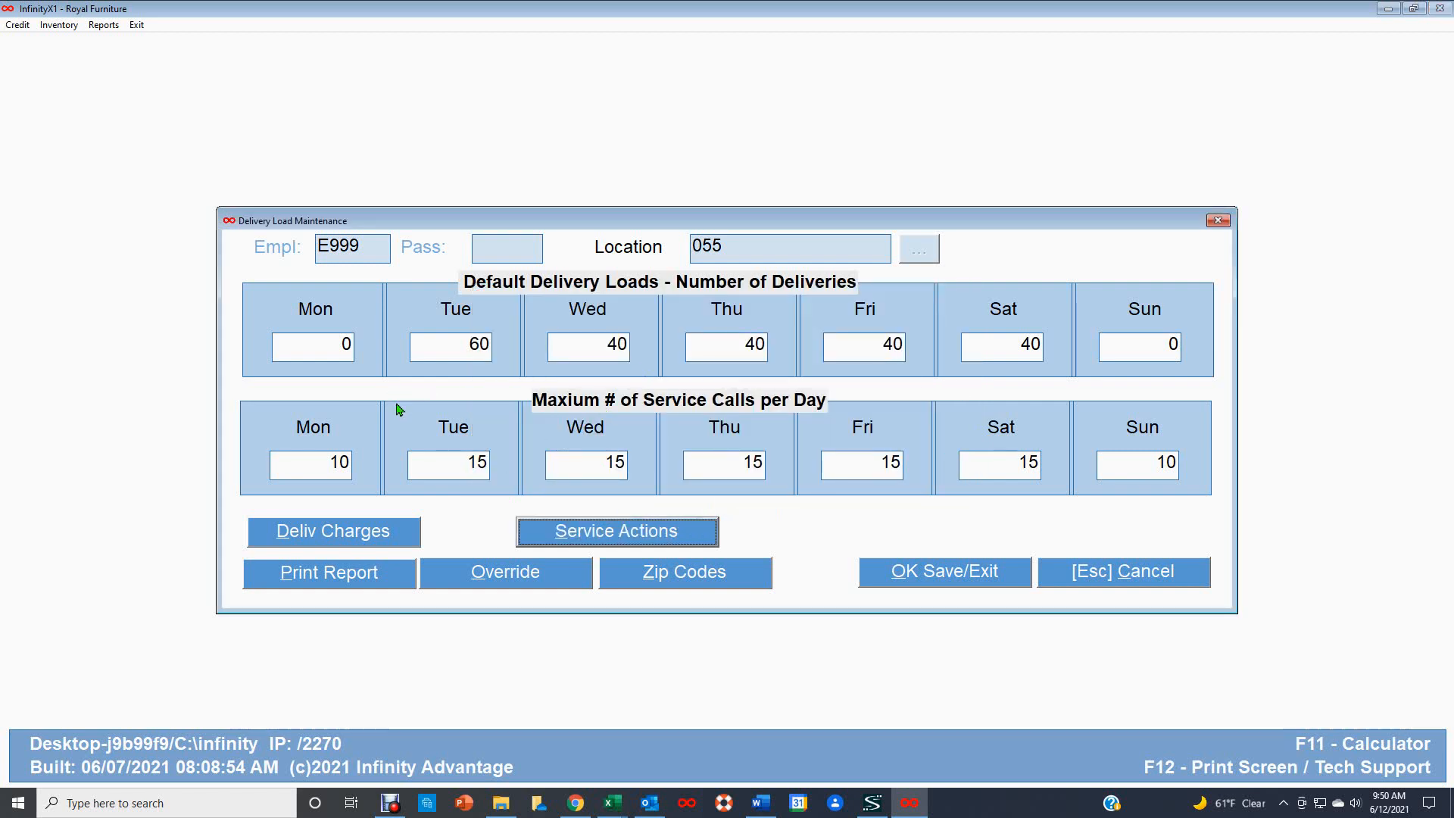
- Override the delivery date 06/15/2021 to allow 75 invoices, save it and close the override entry
{"action": "left_click", "coordinate": [521, 577]}
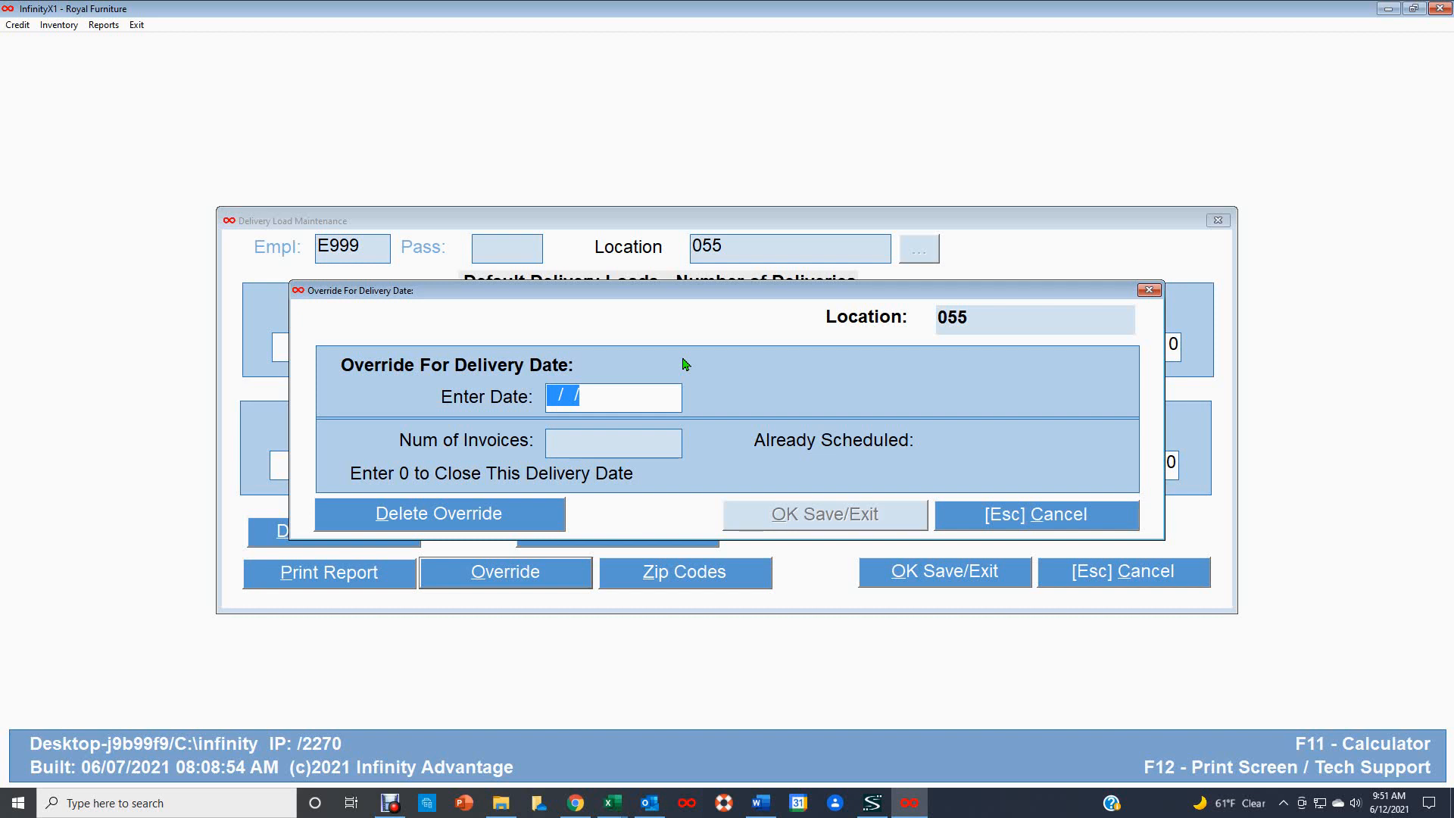
{"action": "type", "text": "0615202"}
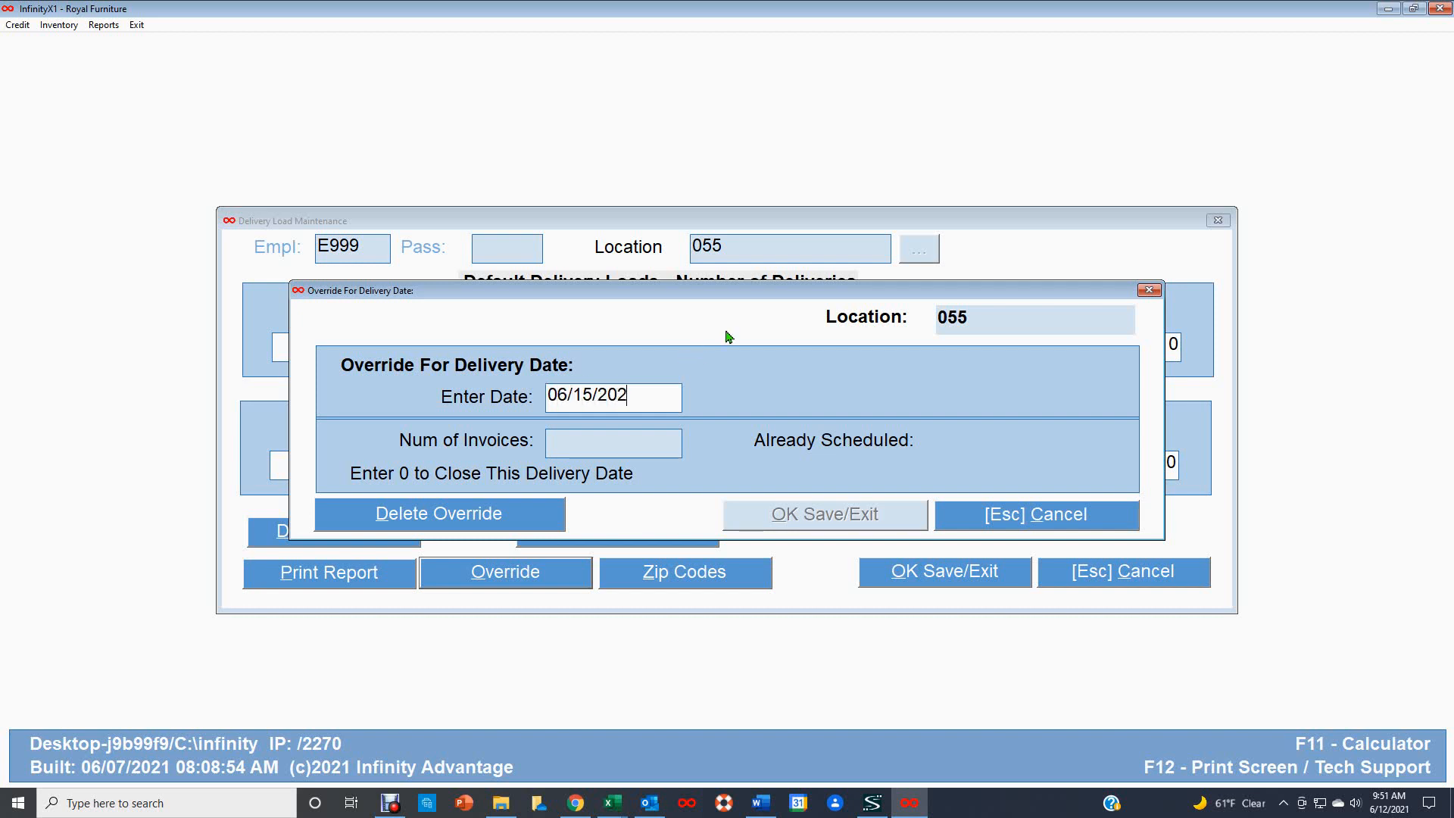
{"action": "type", "text": "1"}
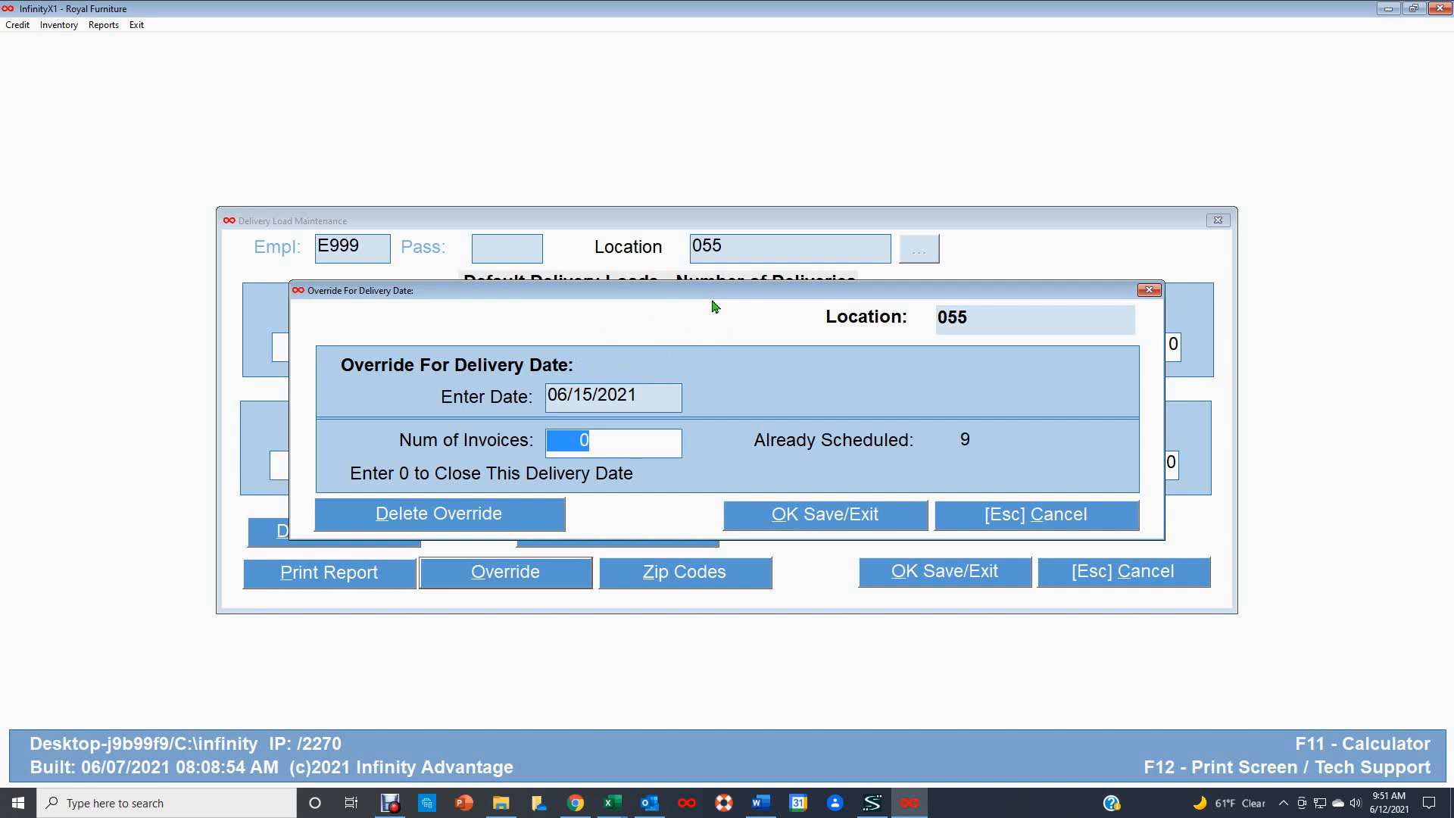
{"action": "type", "text": "75"}
{"action": "left_click", "coordinate": [813, 518]}
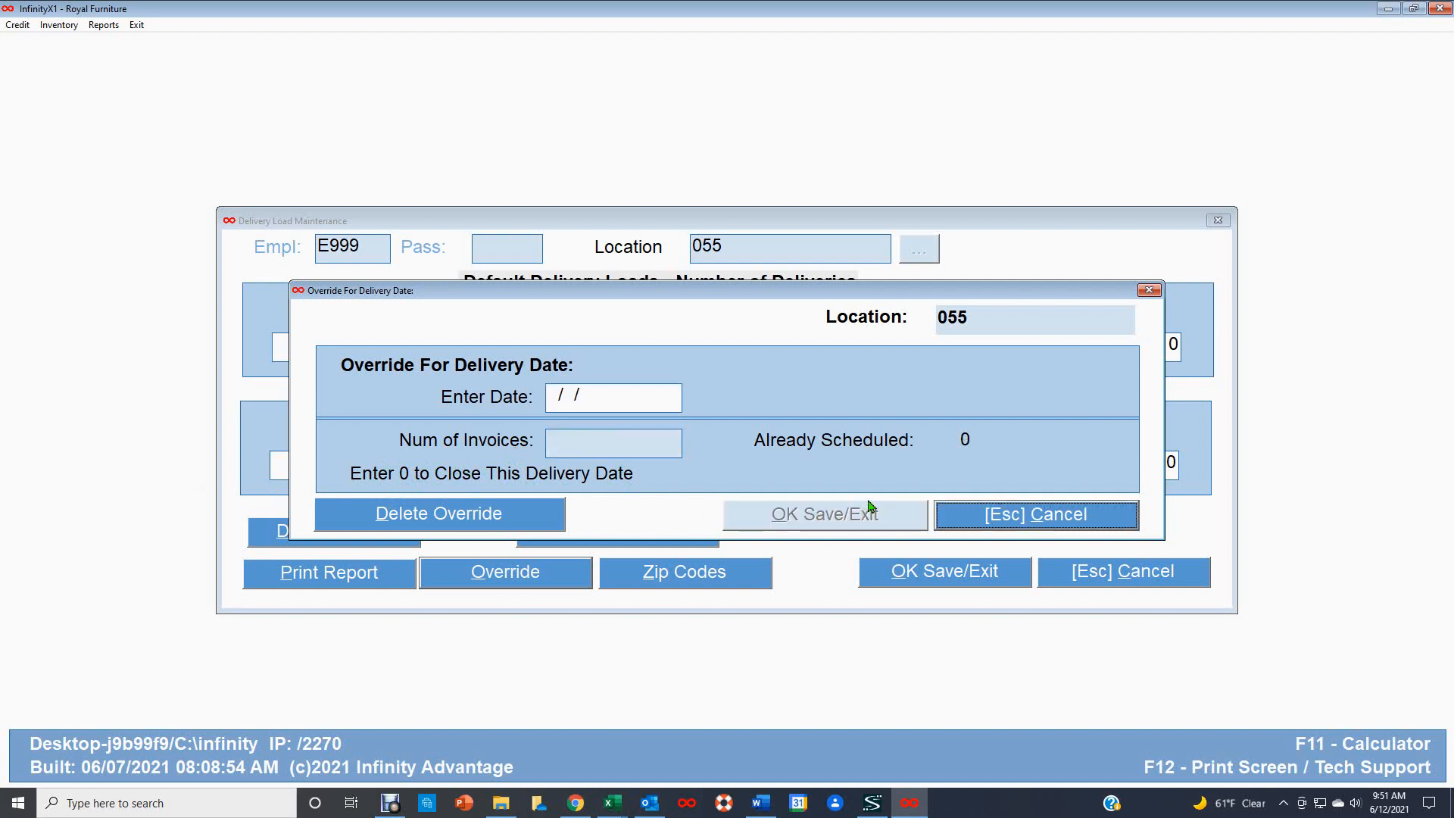
{"action": "left_click", "coordinate": [1054, 521]}
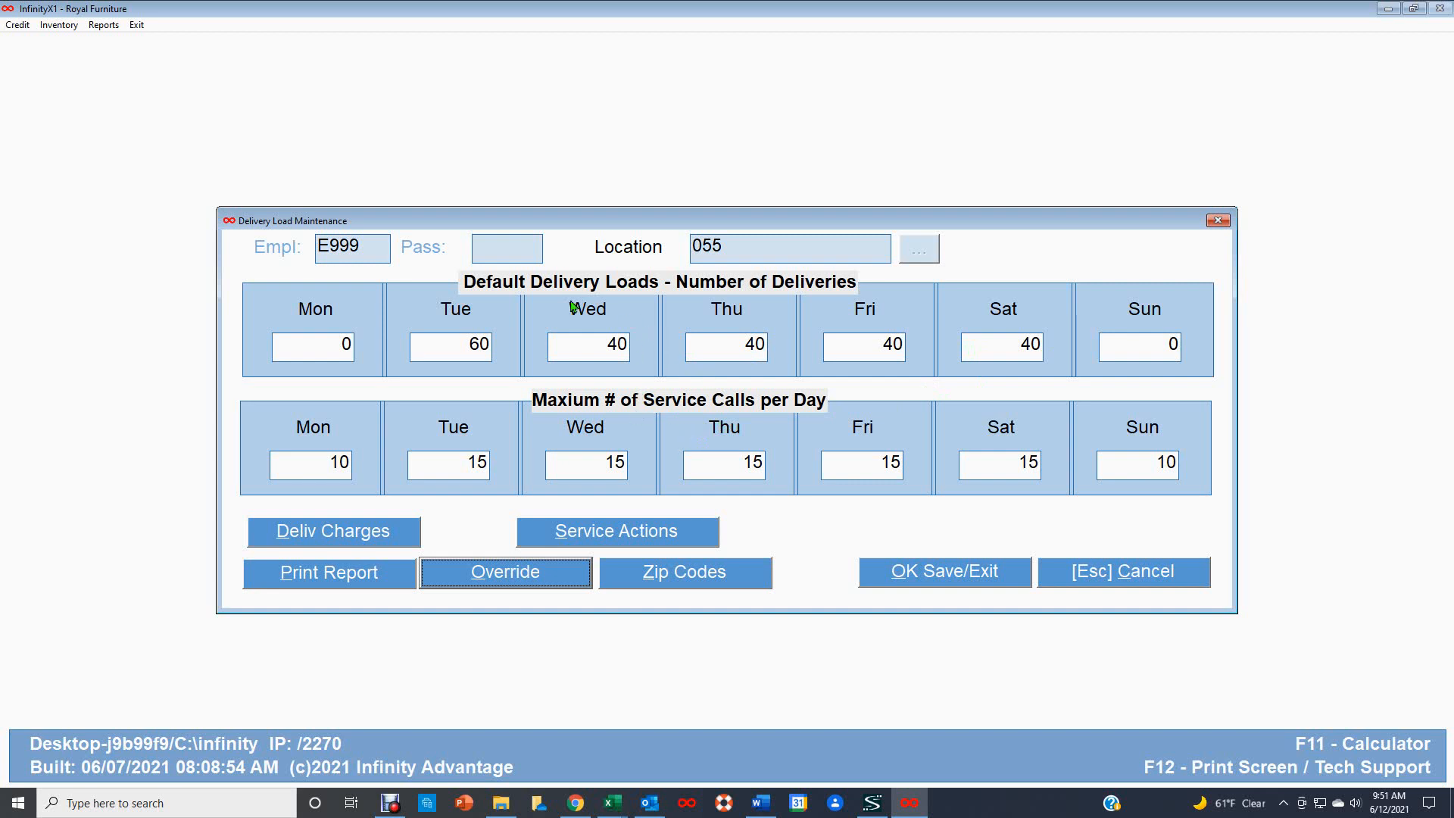
- Open the zip code list for location 055 and examine the delivery days and delivery charge of each zip code
{"action": "left_click", "coordinate": [682, 585]}
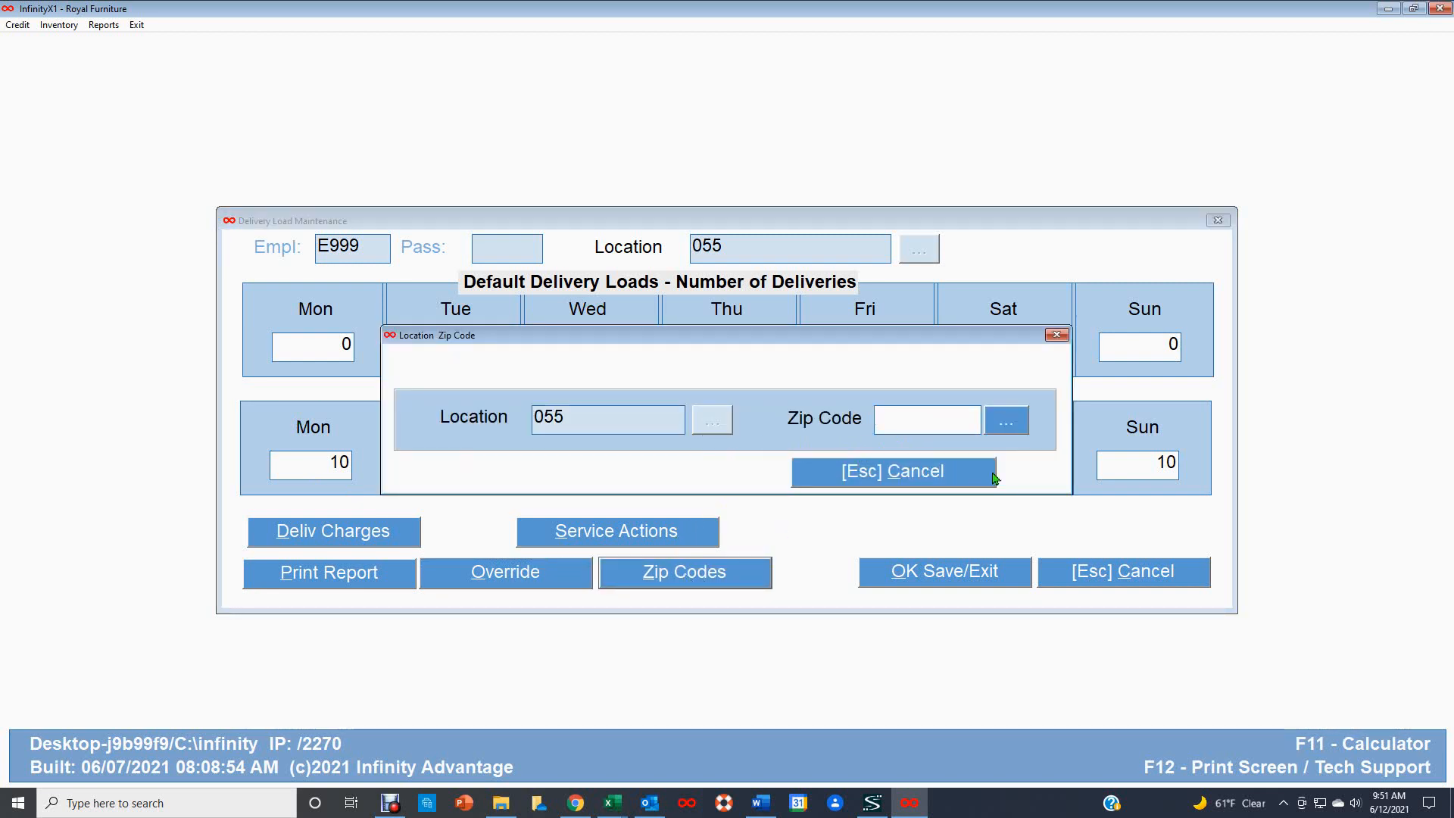
{"action": "left_click", "coordinate": [939, 473]}
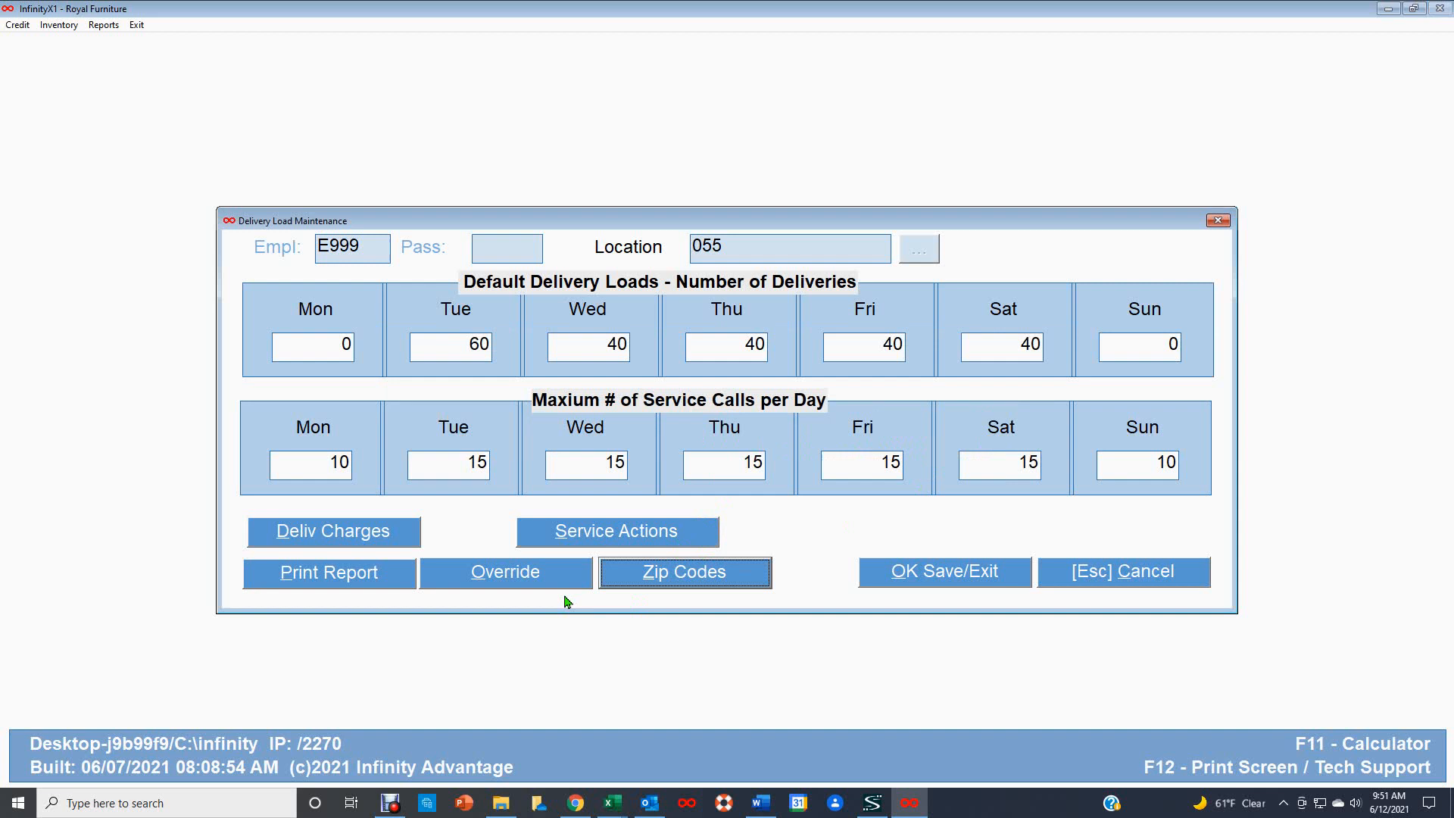
{"action": "left_click", "coordinate": [700, 577]}
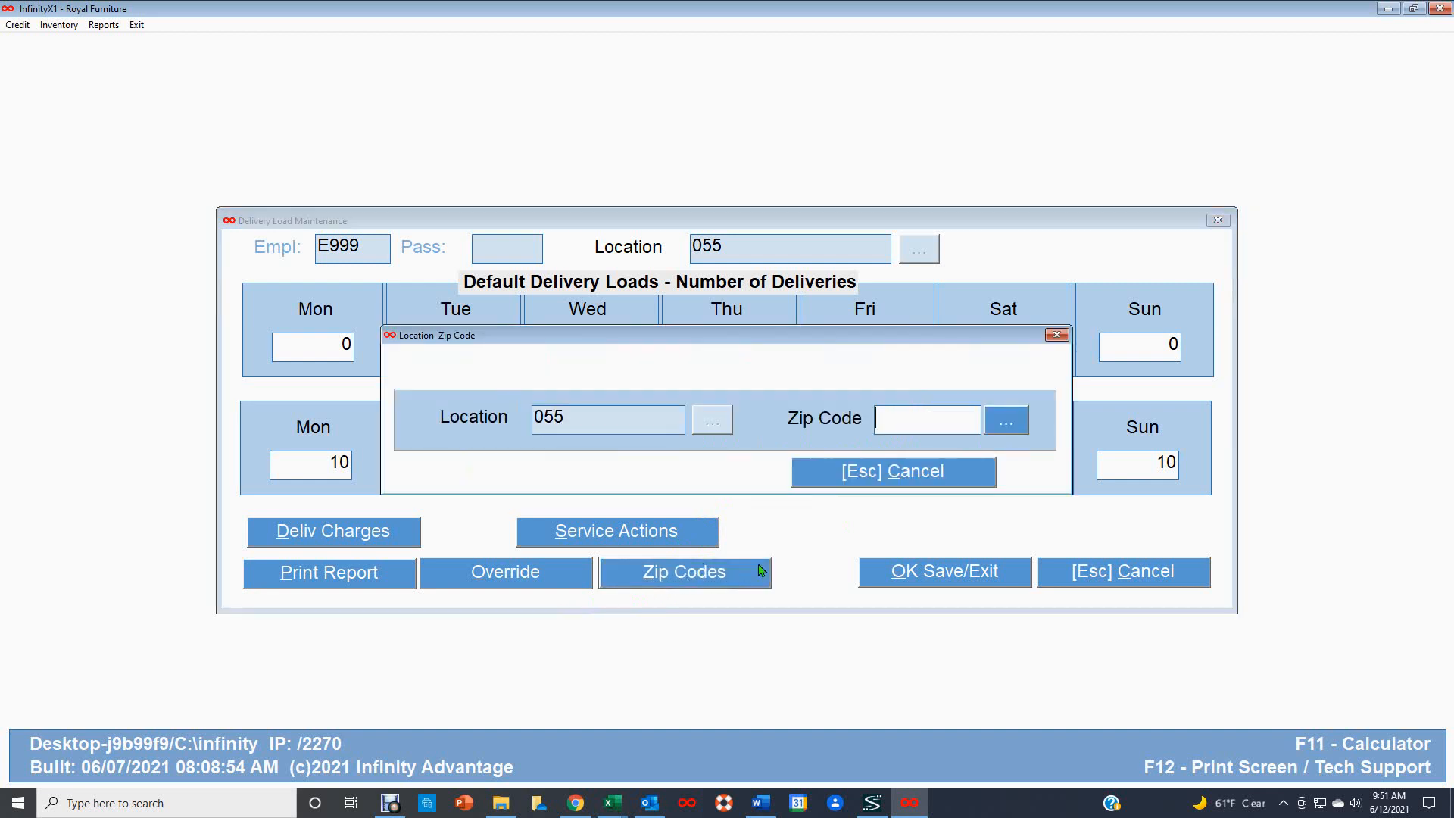
{"action": "left_click", "coordinate": [1010, 421]}
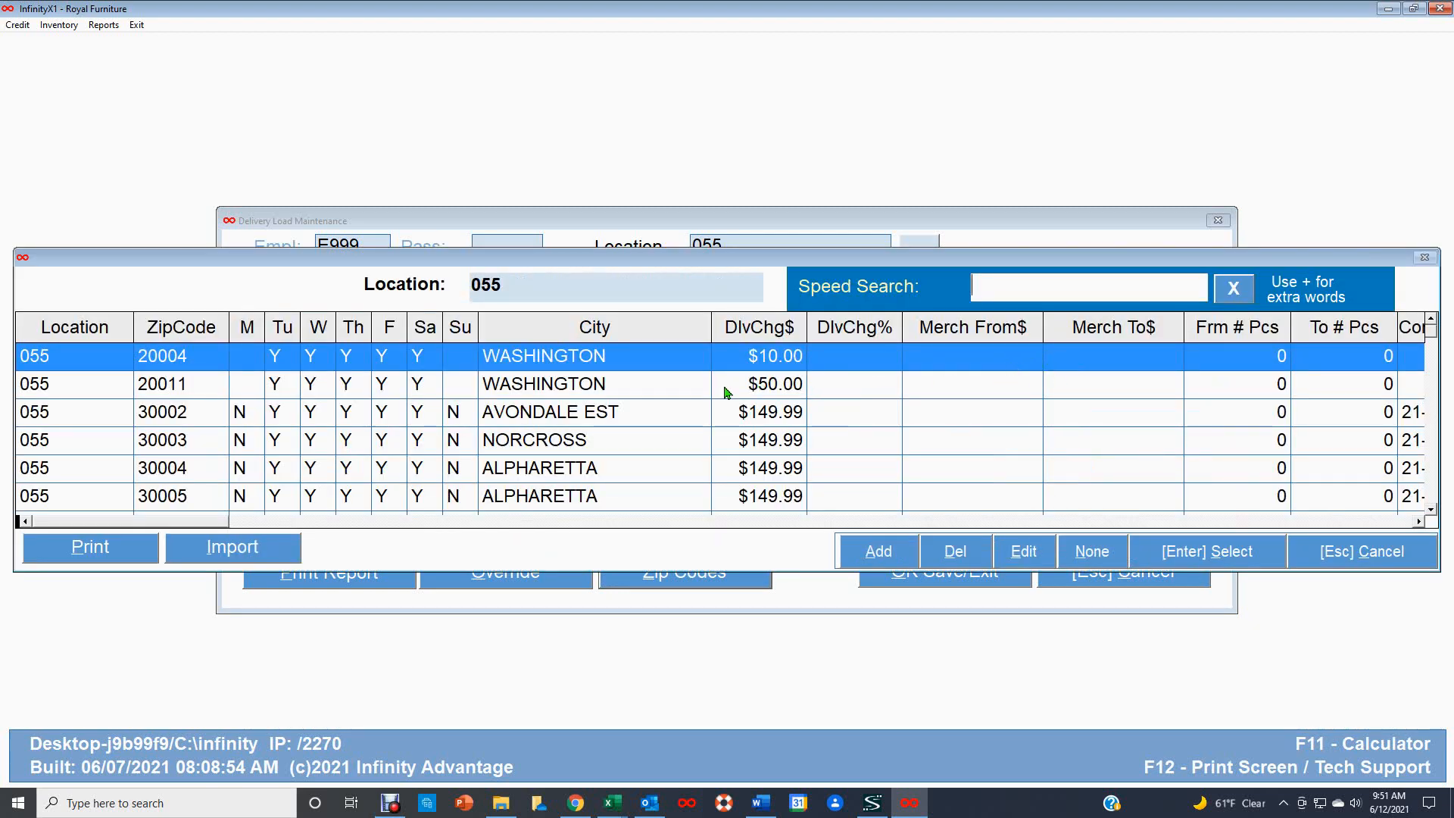
{"action": "left_click", "coordinate": [554, 421]}
{"action": "scroll", "coordinate": [556, 428], "scroll_direction": "down", "scroll_amount": 3}
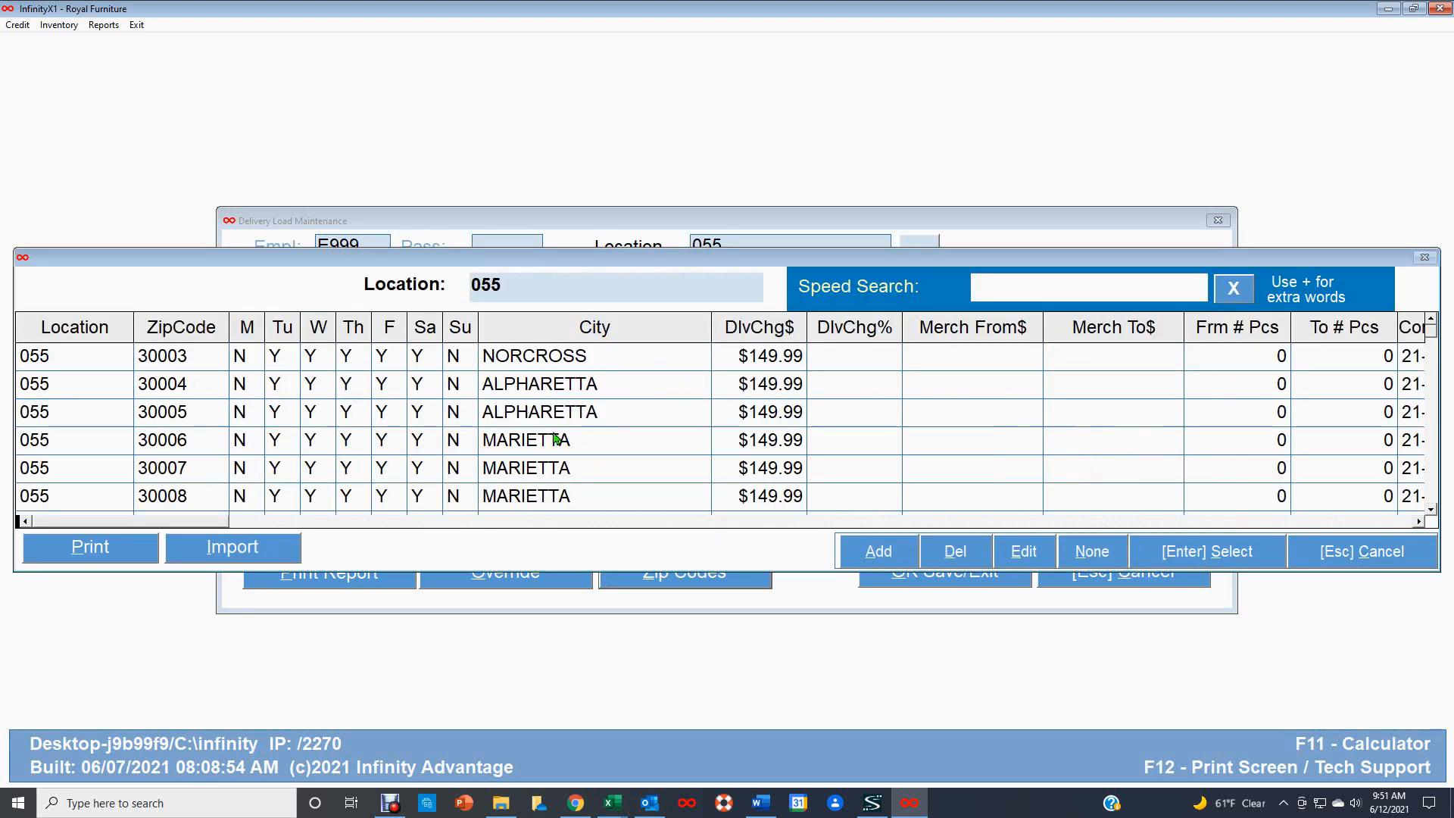
{"action": "scroll", "coordinate": [514, 422], "scroll_direction": "down", "scroll_amount": 12}
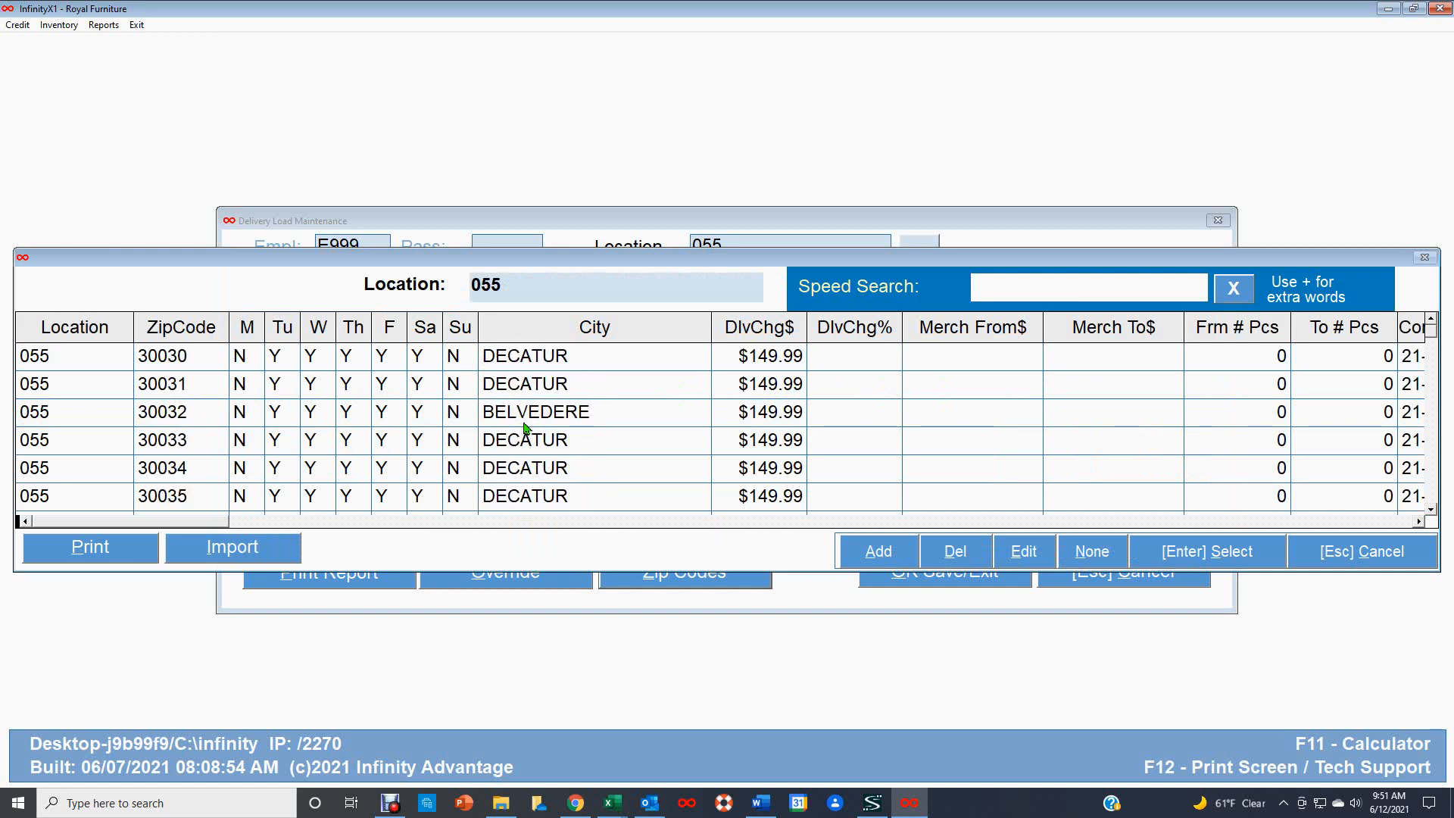
{"action": "scroll", "coordinate": [566, 426], "scroll_direction": "down", "scroll_amount": 2}
{"action": "scroll", "coordinate": [570, 425], "scroll_direction": "up", "scroll_amount": 2}
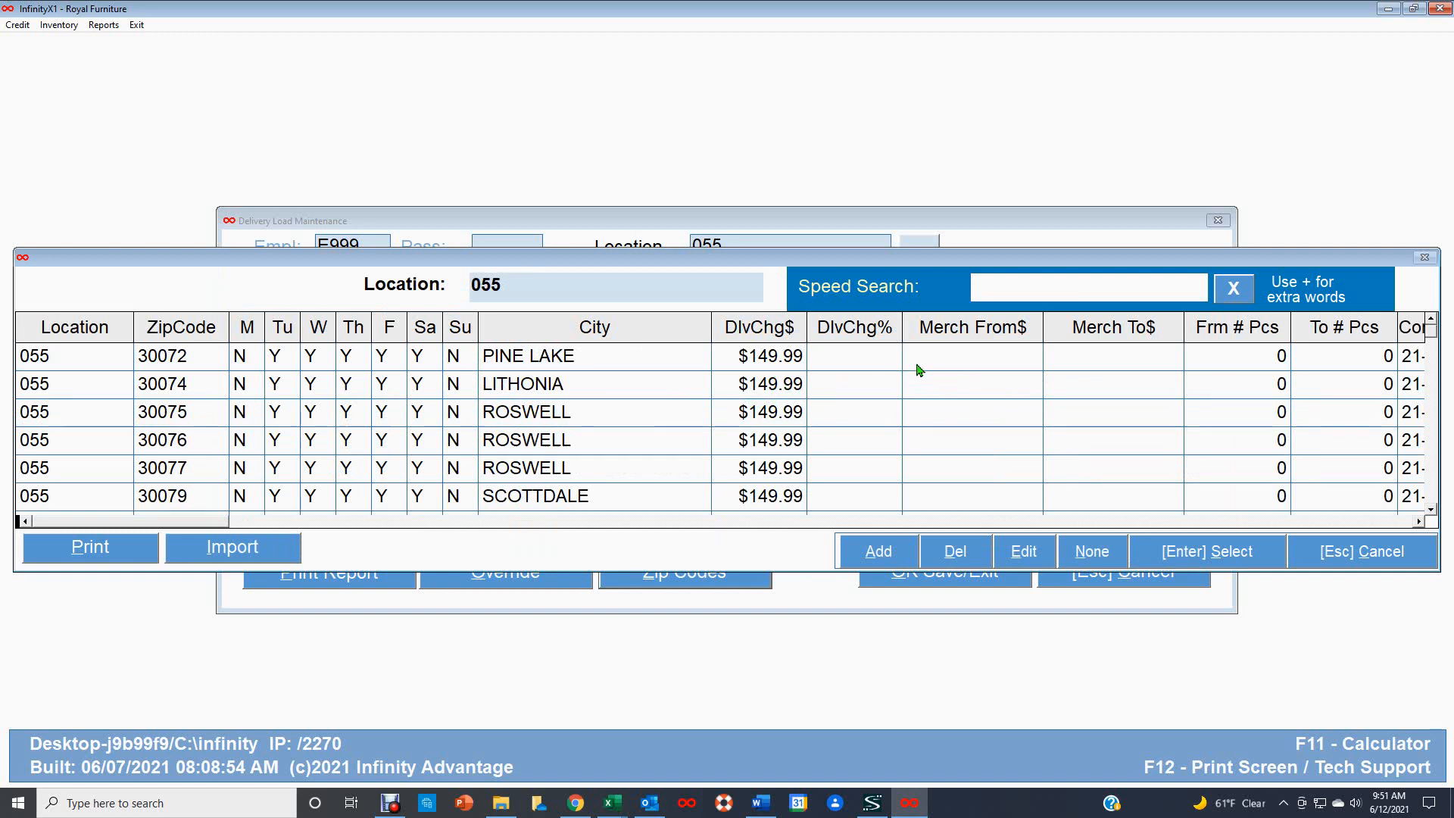
- Edit zip code 30072 (Pine Lake) and set its merchandise total range from $0.01 to $199.99
{"action": "left_click", "coordinate": [977, 356]}
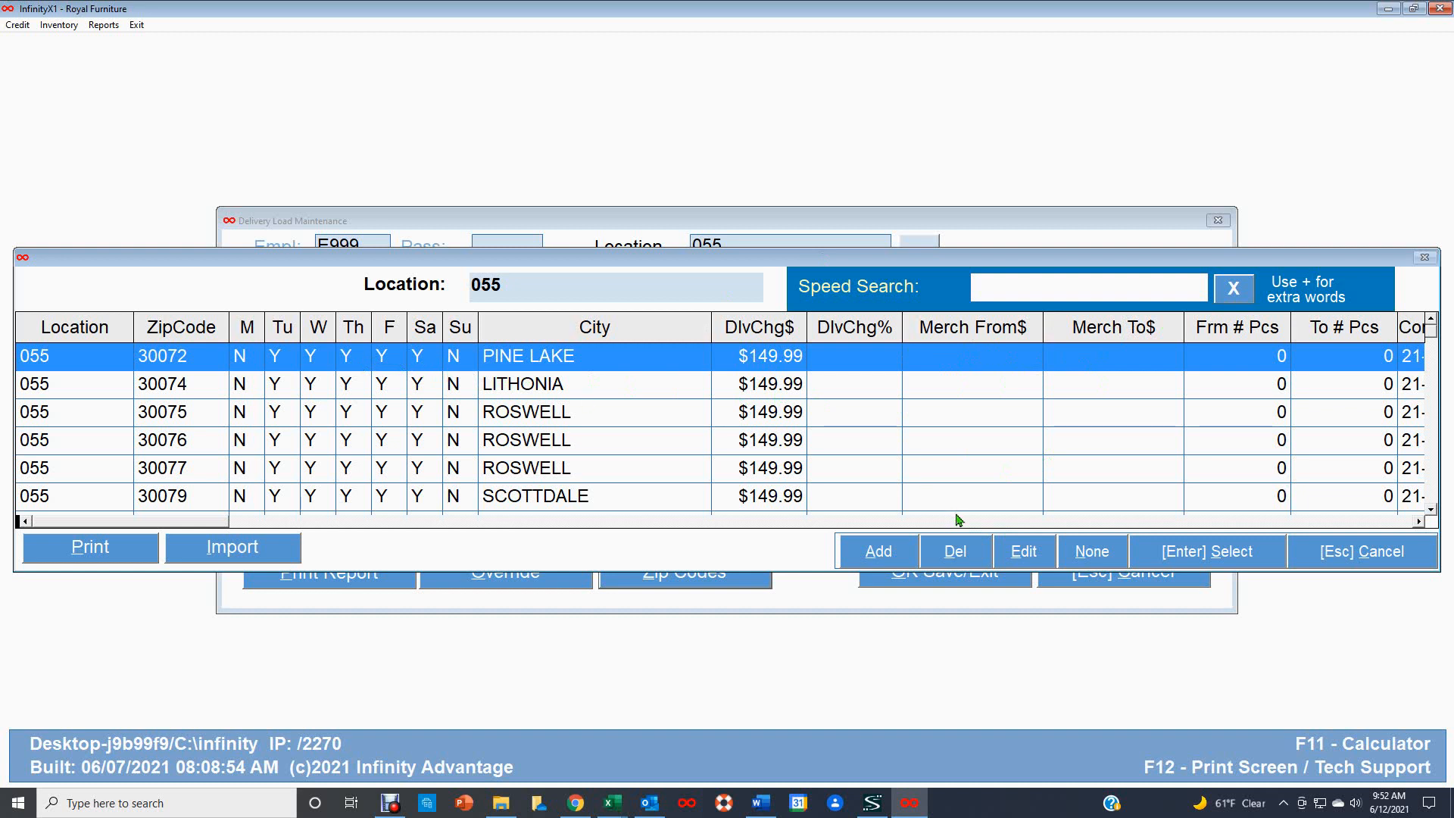
{"action": "left_click", "coordinate": [1024, 553]}
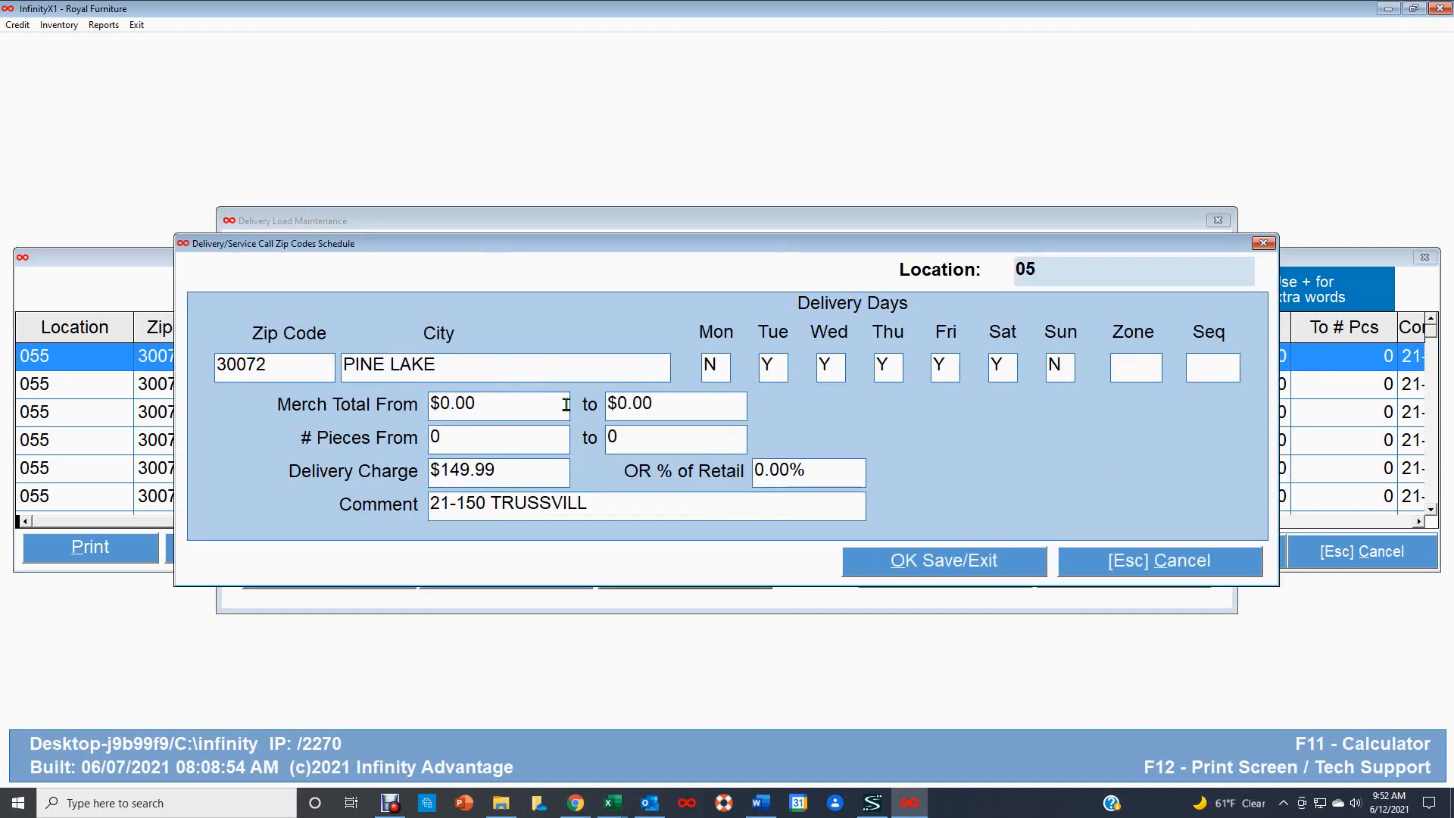
{"action": "left_click", "coordinate": [486, 404]}
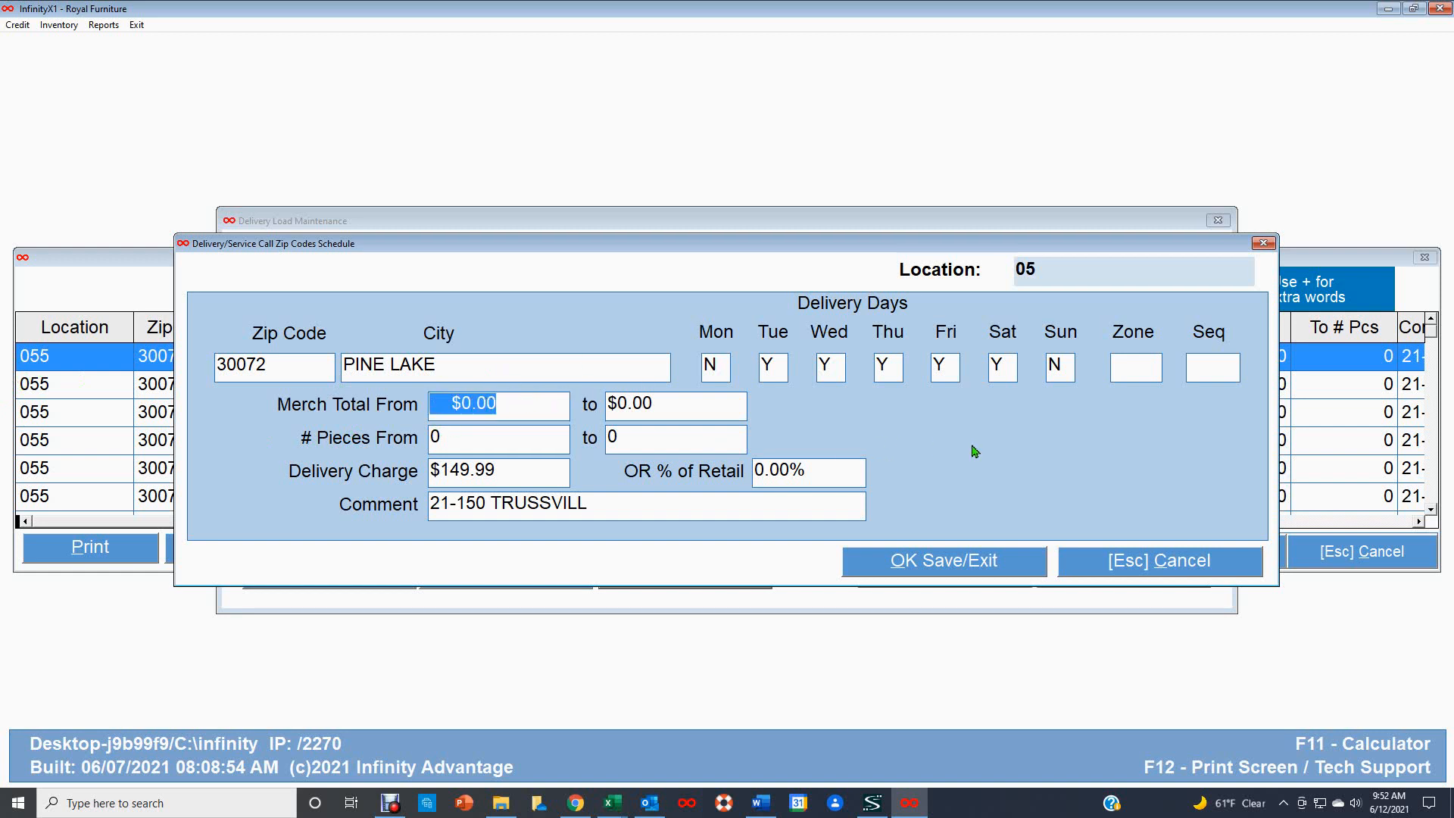
{"action": "type", "text": ".01"}
{"action": "key", "text": "Tab"}
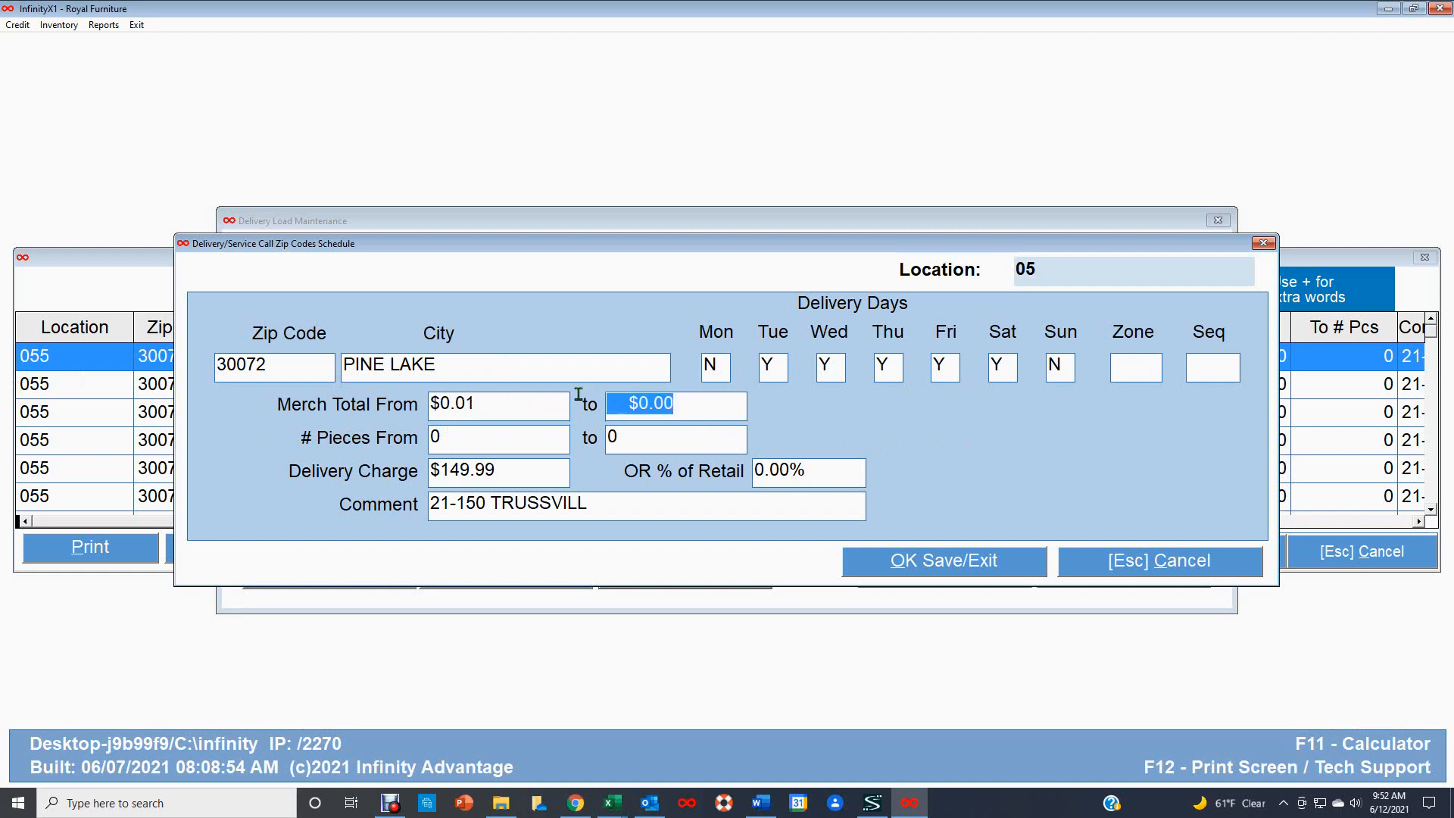
{"action": "type", "text": "199"}
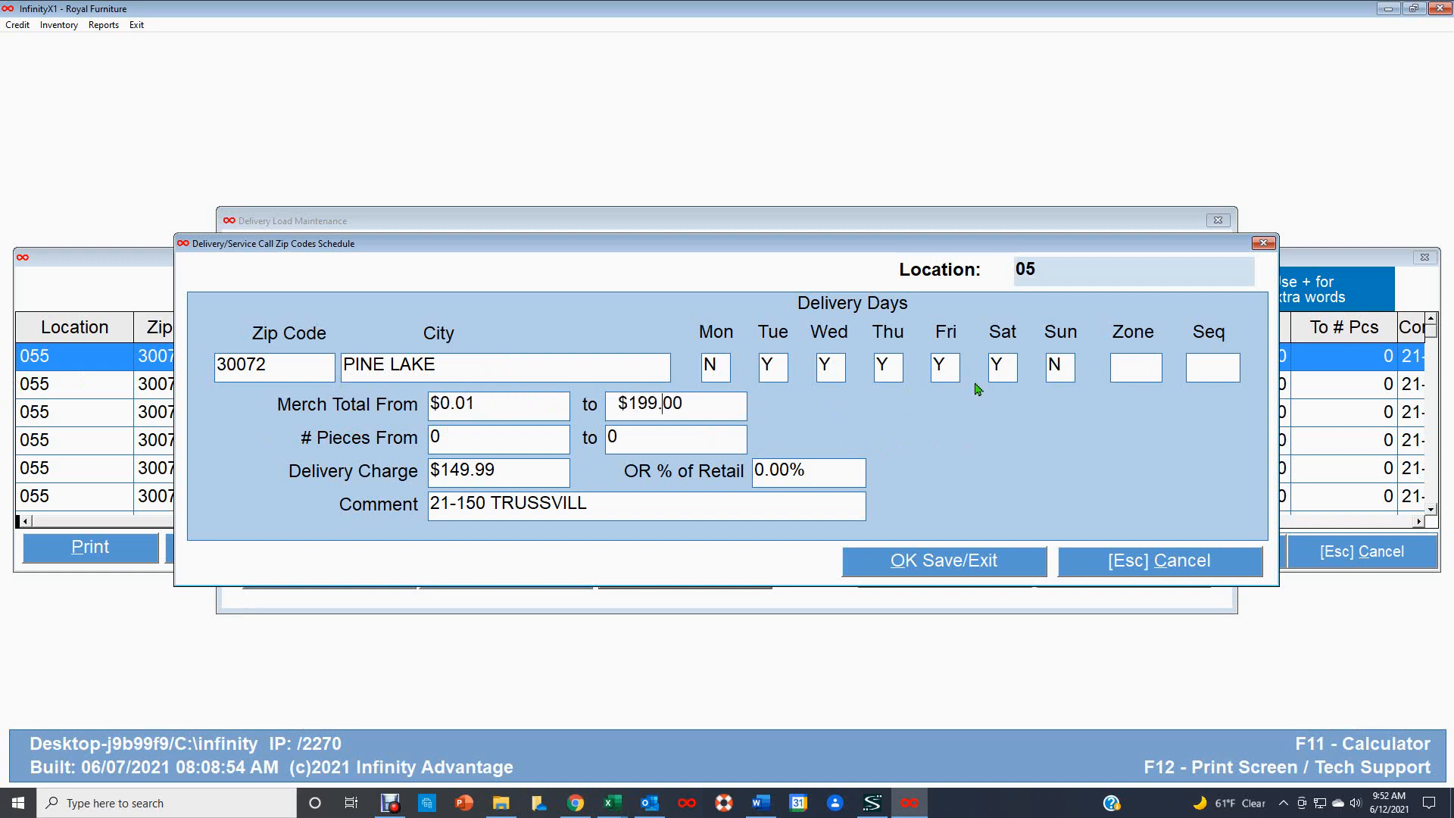
{"action": "type", "text": ".99"}
{"action": "key", "text": "Tab"}
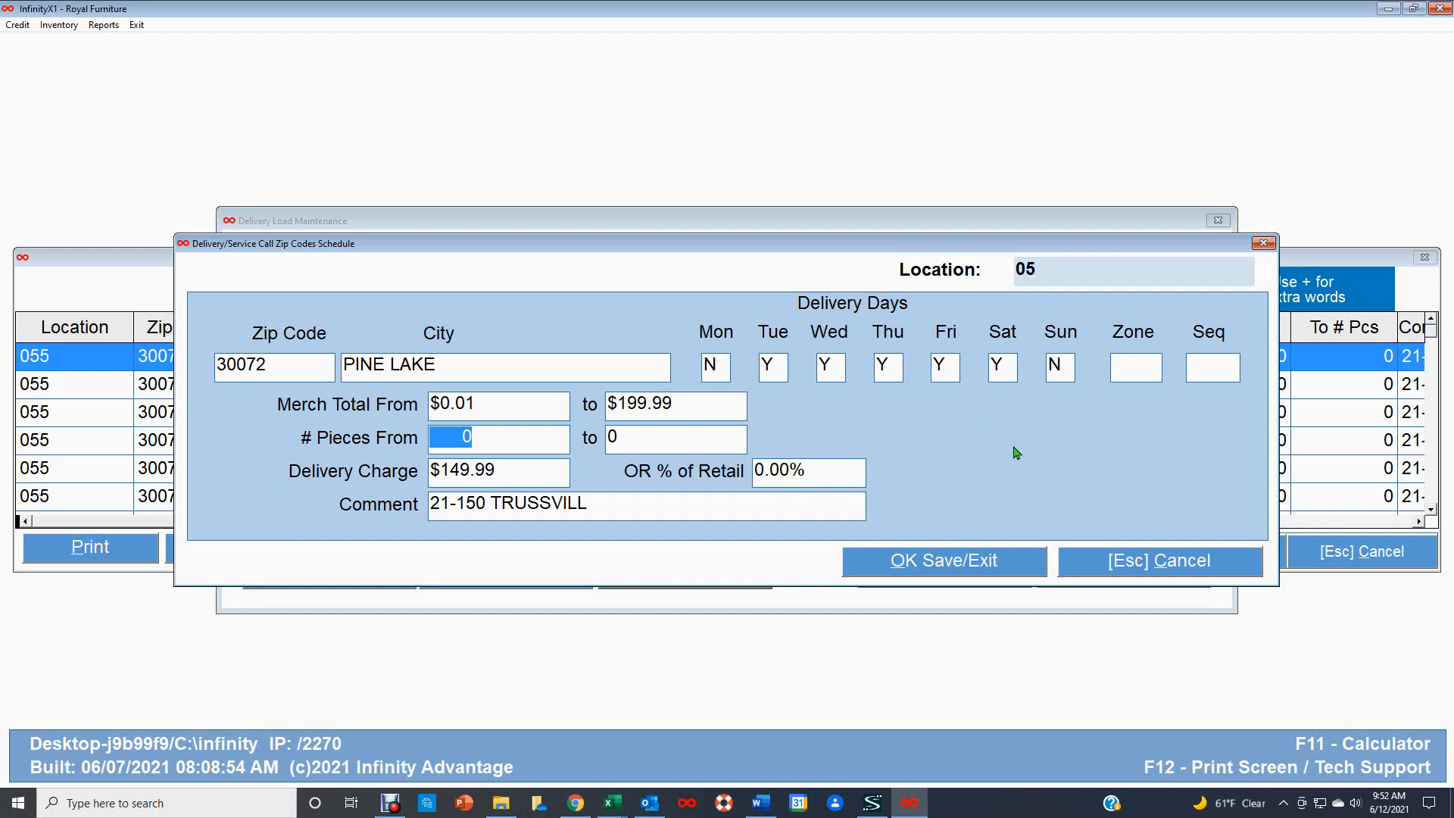
- Set the delivery charge for Pine Lake's merchandise range to $169.99
{"action": "left_click", "coordinate": [471, 469]}
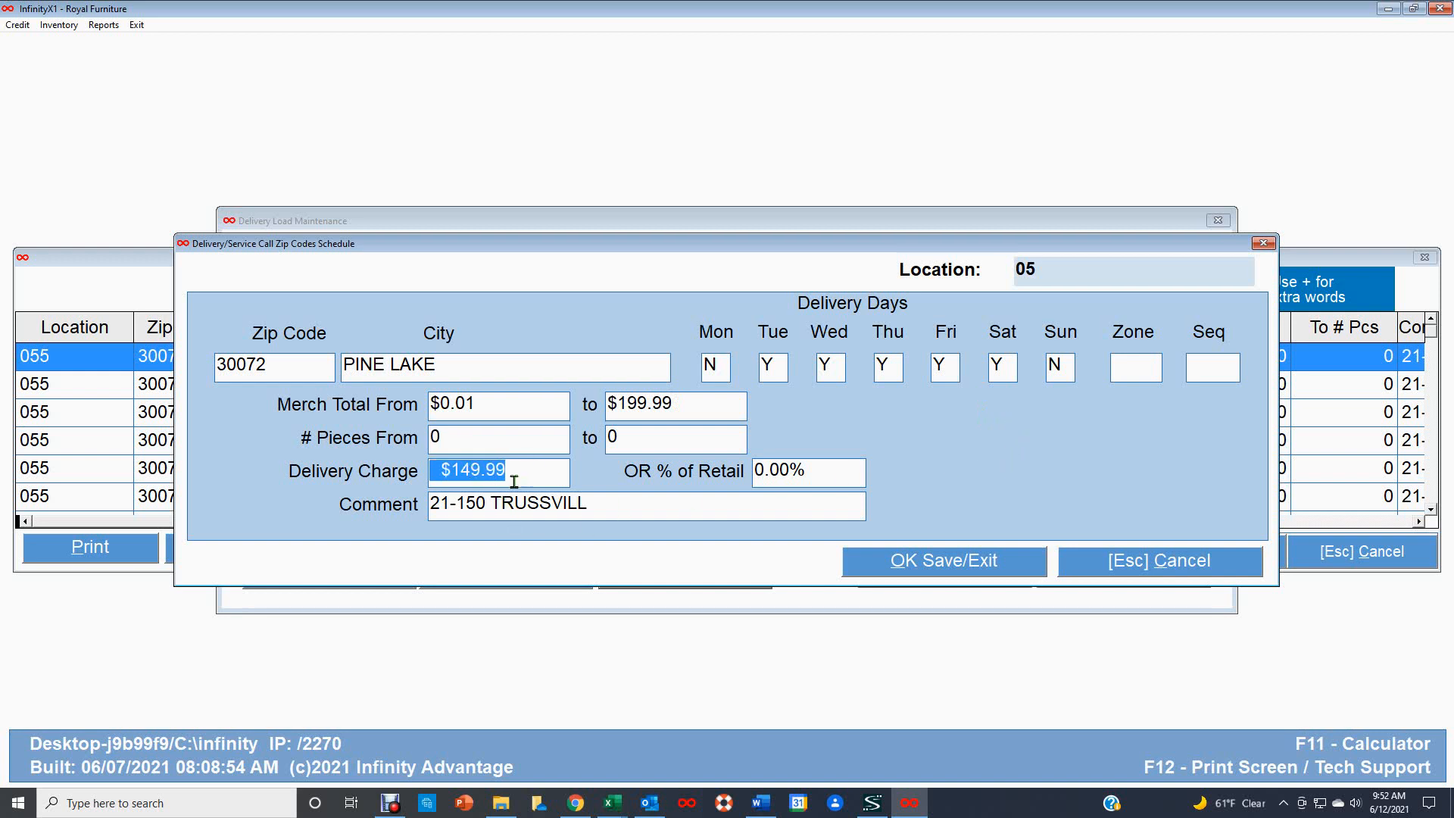
{"action": "left_click", "coordinate": [478, 468]}
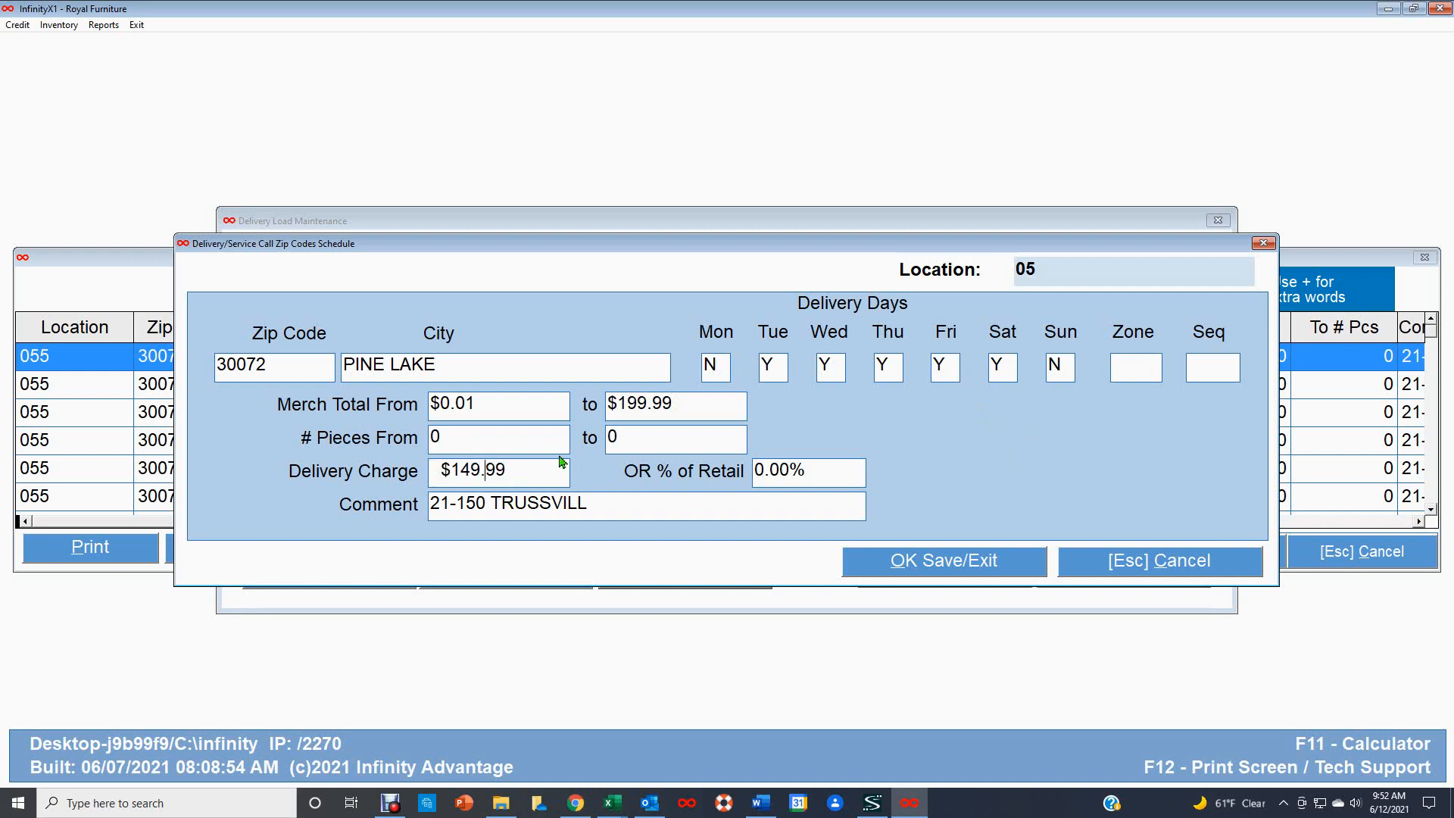
{"action": "key", "text": "BackSpace"}
{"action": "key", "text": "BackSpace"}
{"action": "type", "text": "69"}
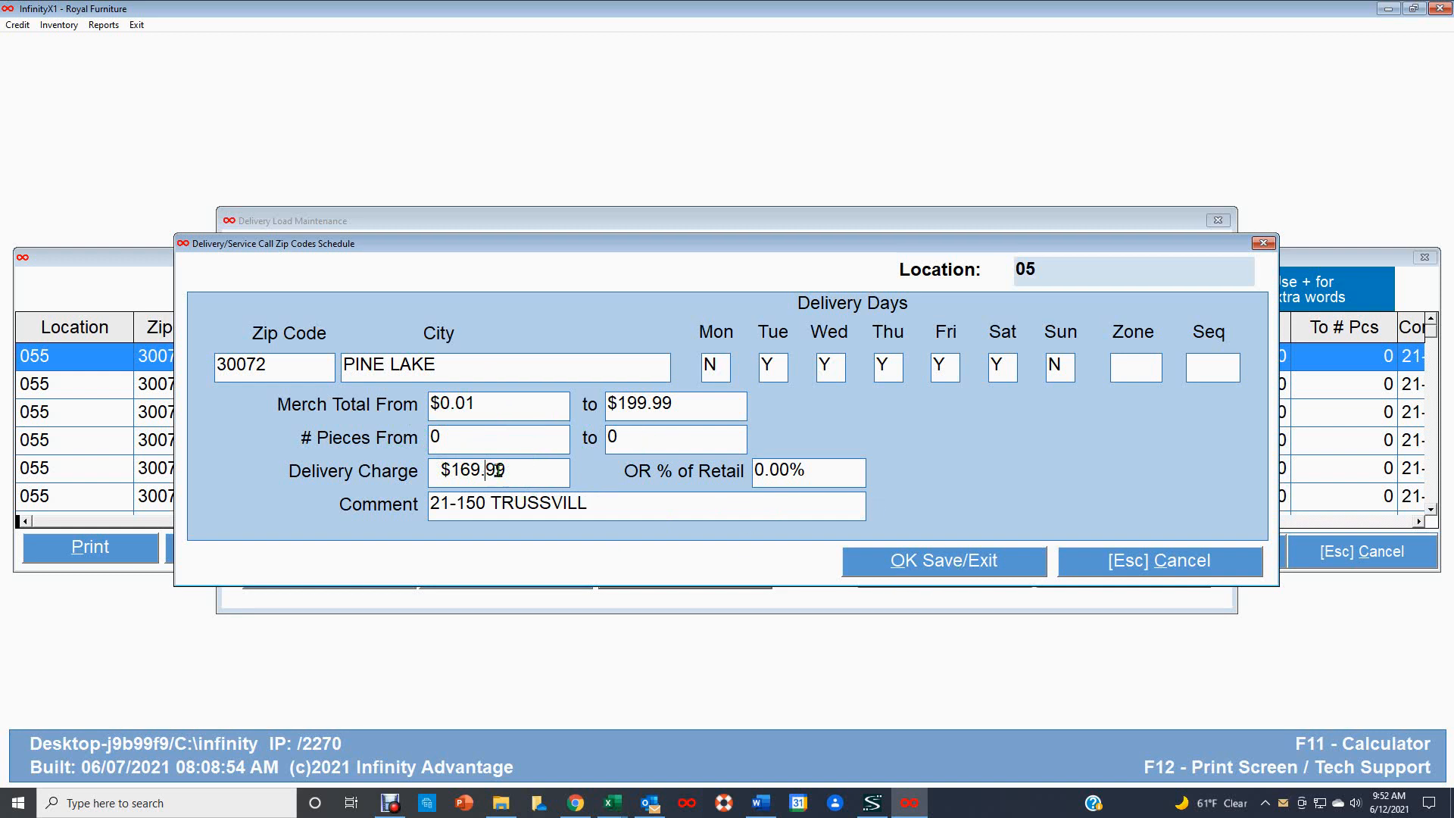
{"action": "left_click_drag", "start_coordinate": [511, 471], "coordinate": [453, 468]}
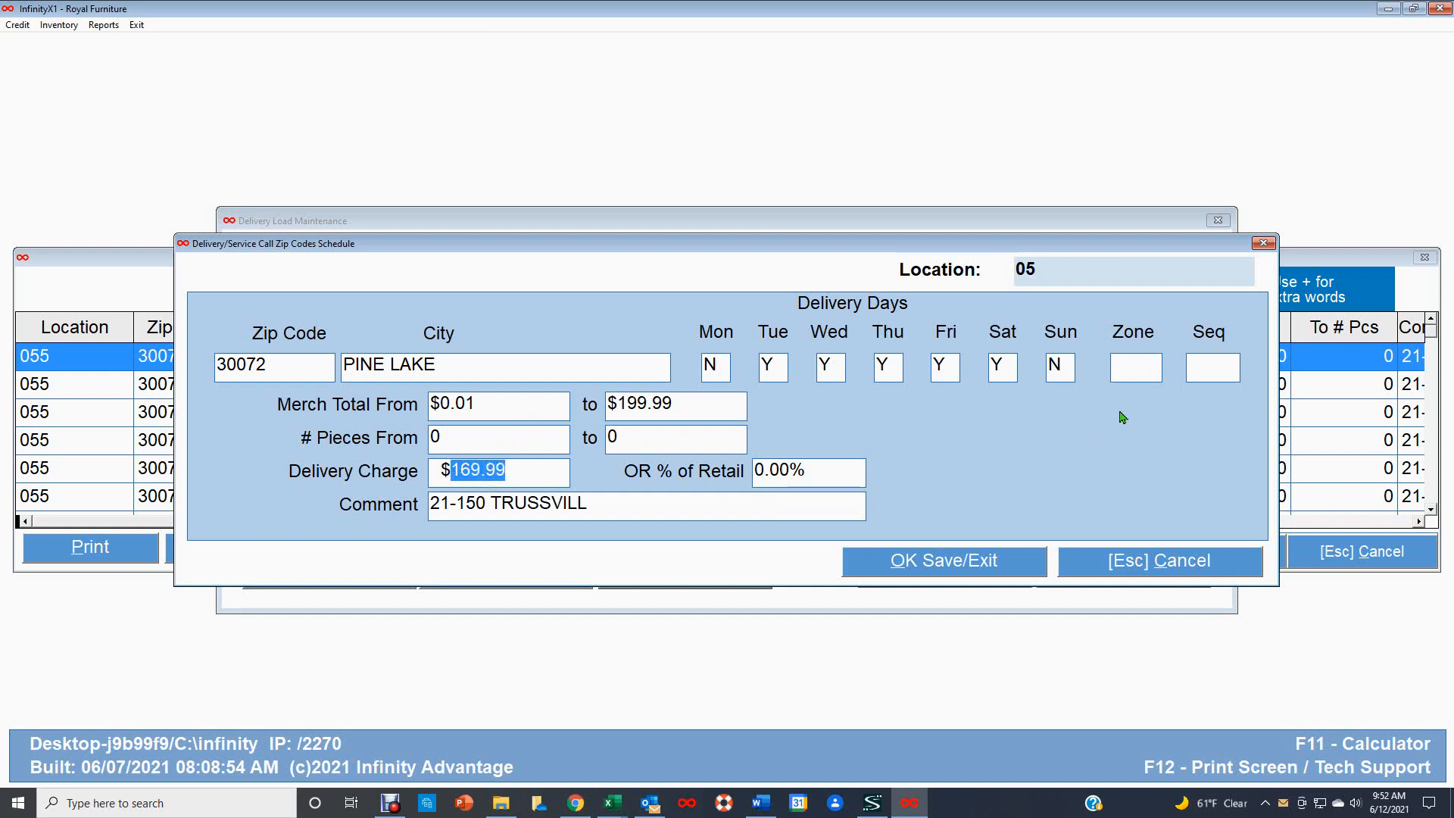
- Clear Pine Lake's merchandise total range, set its delivery charge back to $149.99 and close the entry without saving changes
{"action": "left_click", "coordinate": [496, 406]}
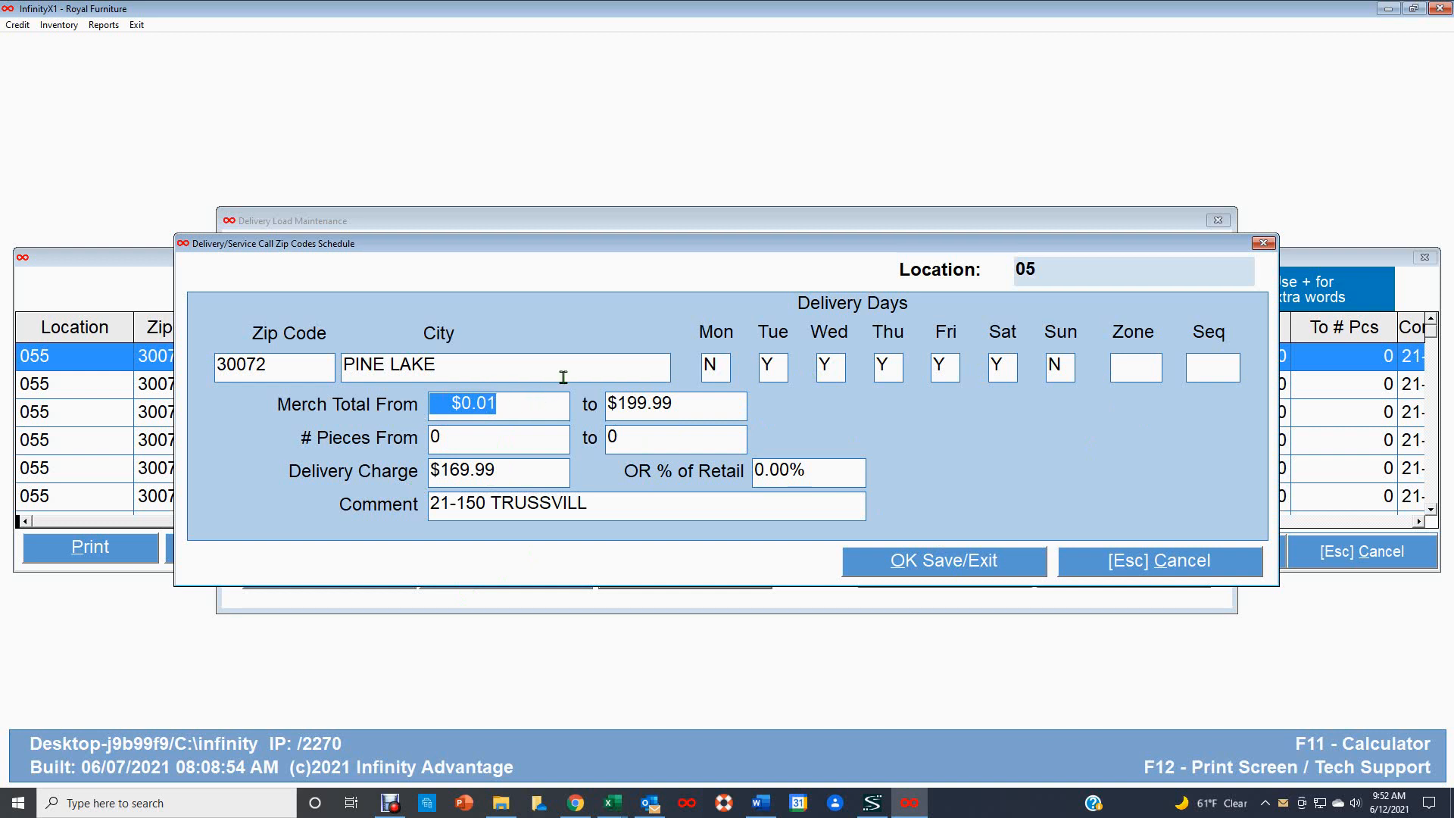
{"action": "key", "text": "BackSpace"}
{"action": "left_click", "coordinate": [674, 412]}
{"action": "key", "text": "BackSpace"}
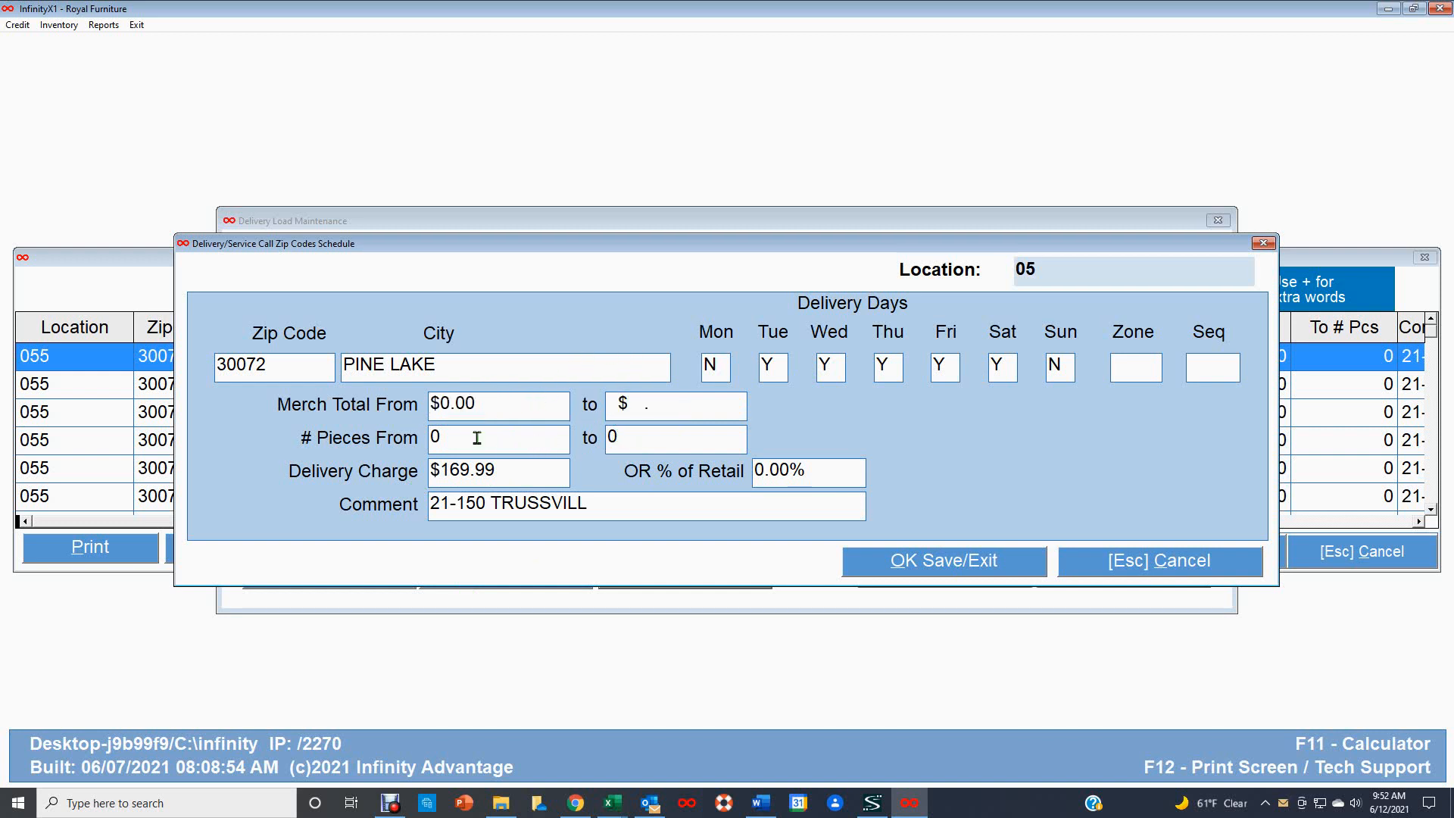
{"action": "left_click", "coordinate": [498, 464]}
{"action": "left_click", "coordinate": [469, 470]}
{"action": "key", "text": "BackSpace"}
{"action": "type", "text": "4"}
{"action": "left_click", "coordinate": [1186, 564]}
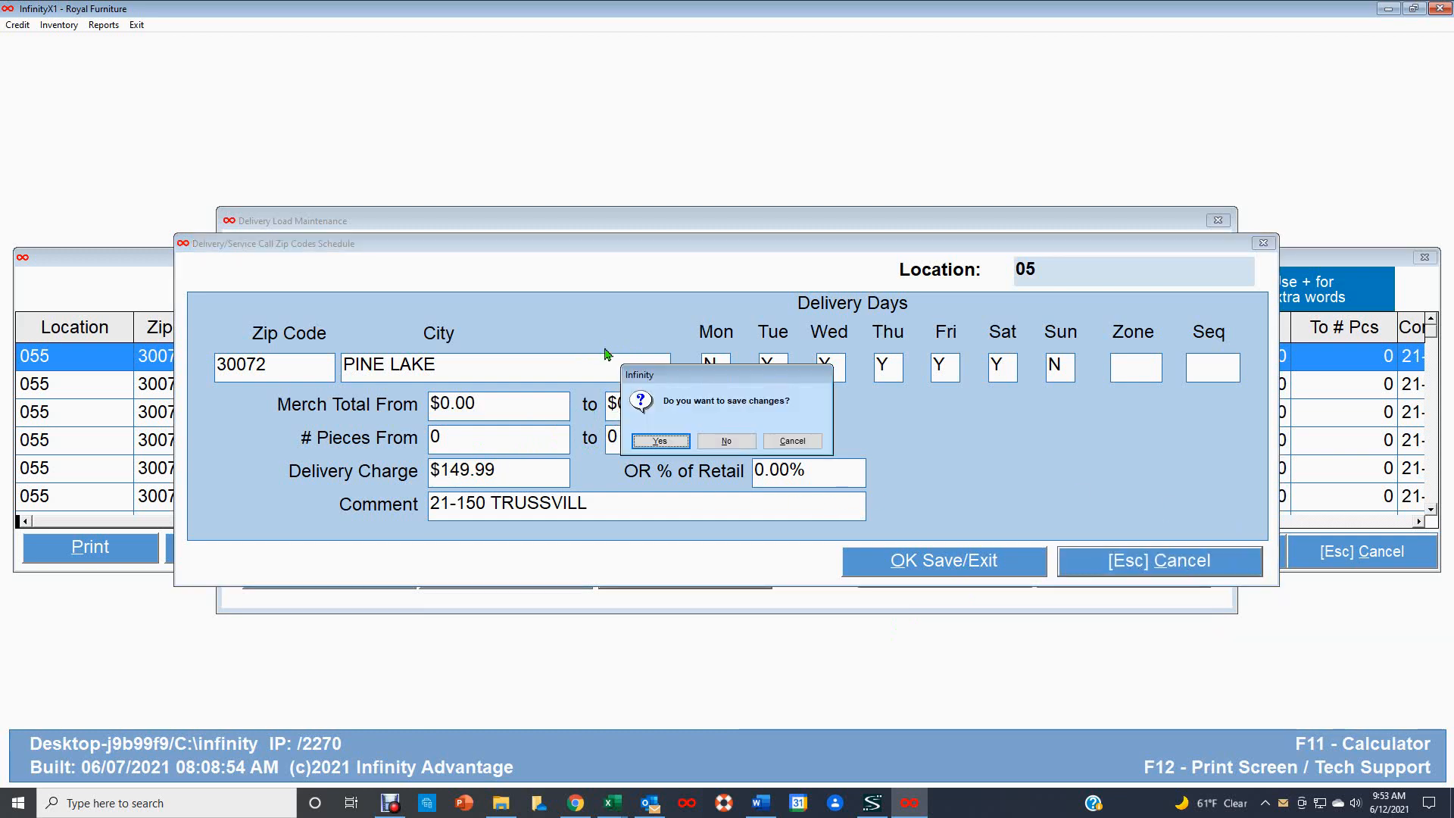
{"action": "left_click", "coordinate": [732, 446]}
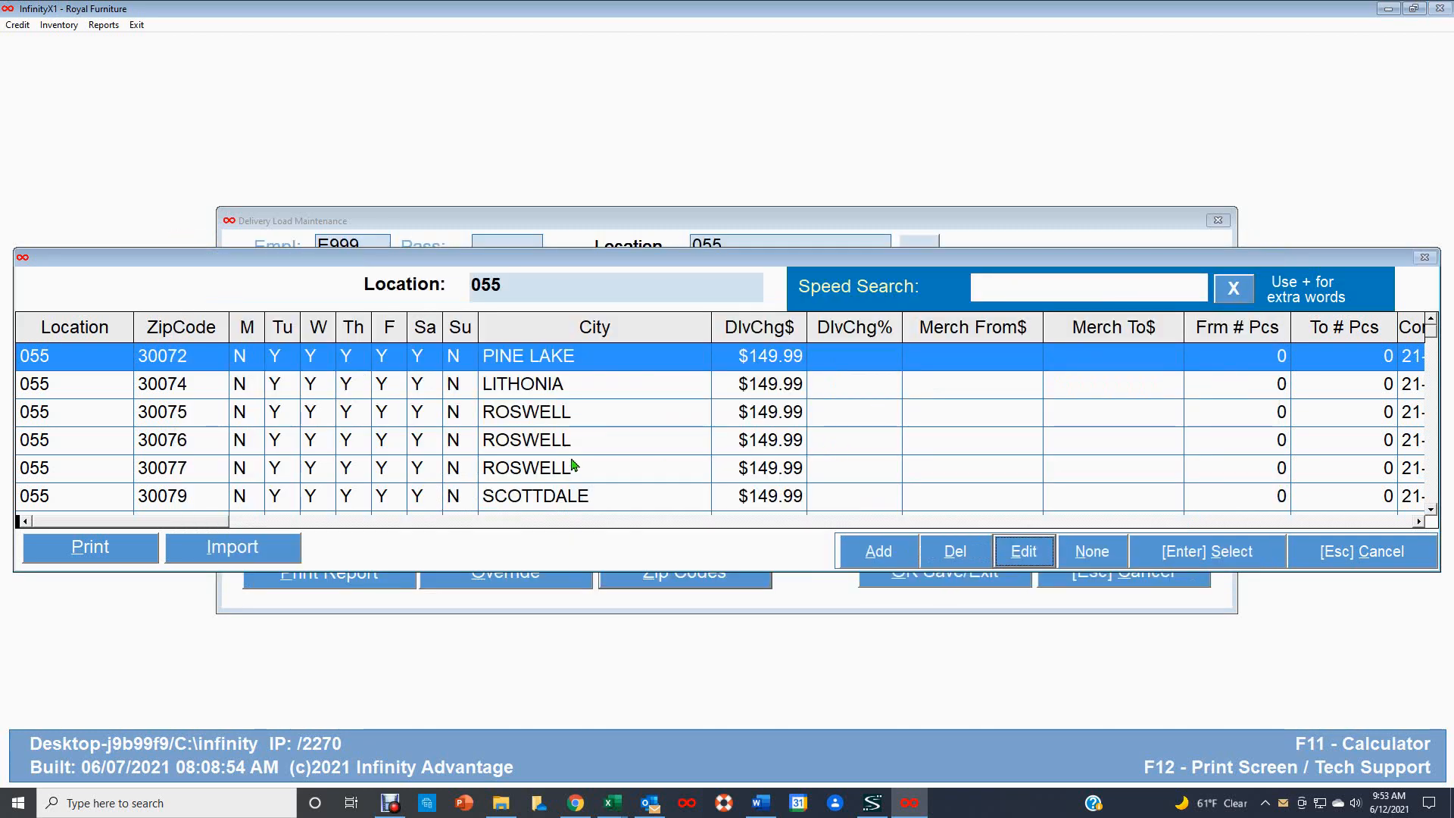
- Start a new zip code schedule entry and set its number-of-pieces range from 11 to 99
{"action": "left_click", "coordinate": [1418, 521]}
{"action": "left_click", "coordinate": [1420, 521]}
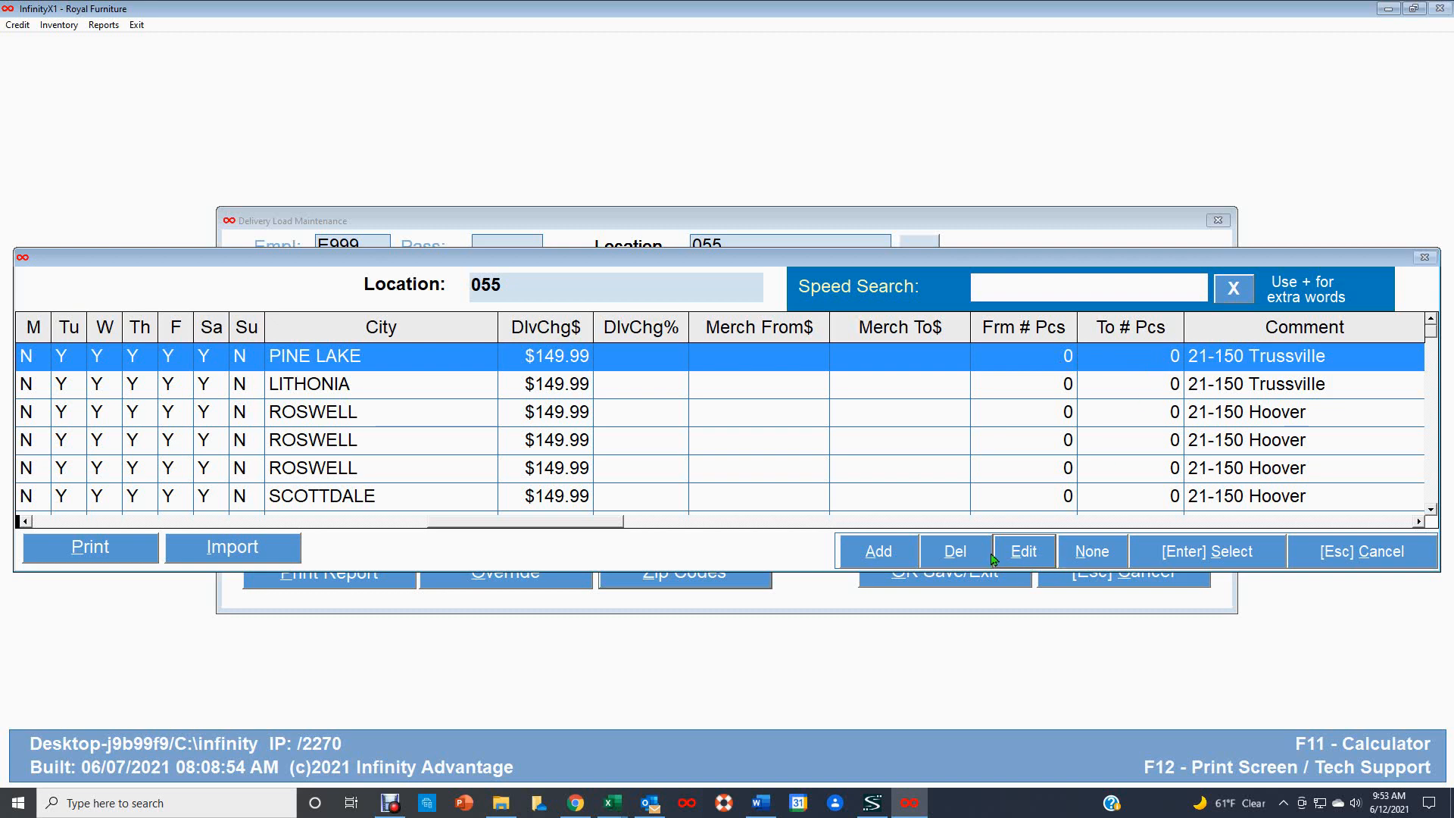
{"action": "left_click", "coordinate": [1031, 555]}
{"action": "left_click", "coordinate": [1181, 555]}
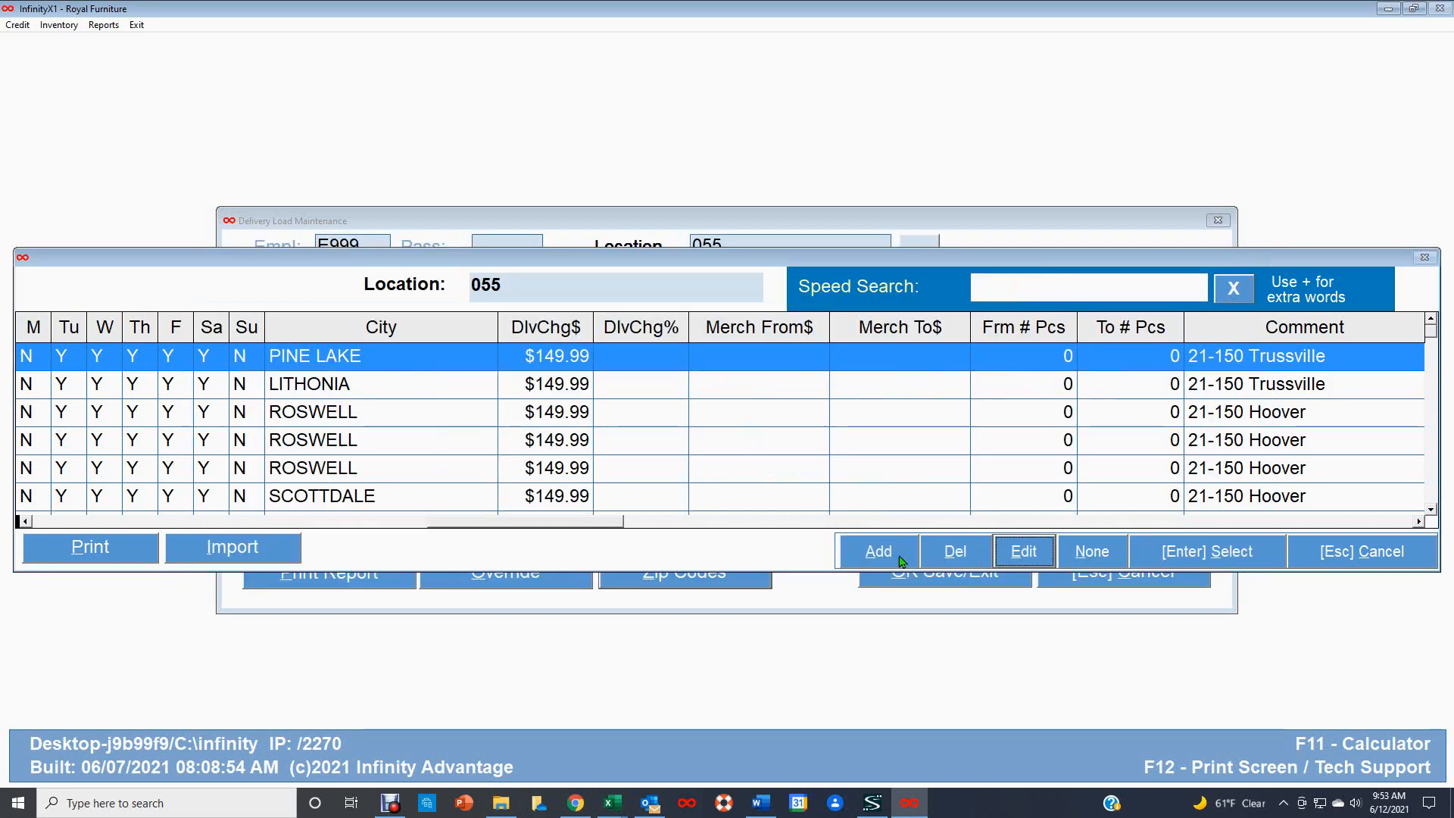
{"action": "left_click", "coordinate": [888, 557]}
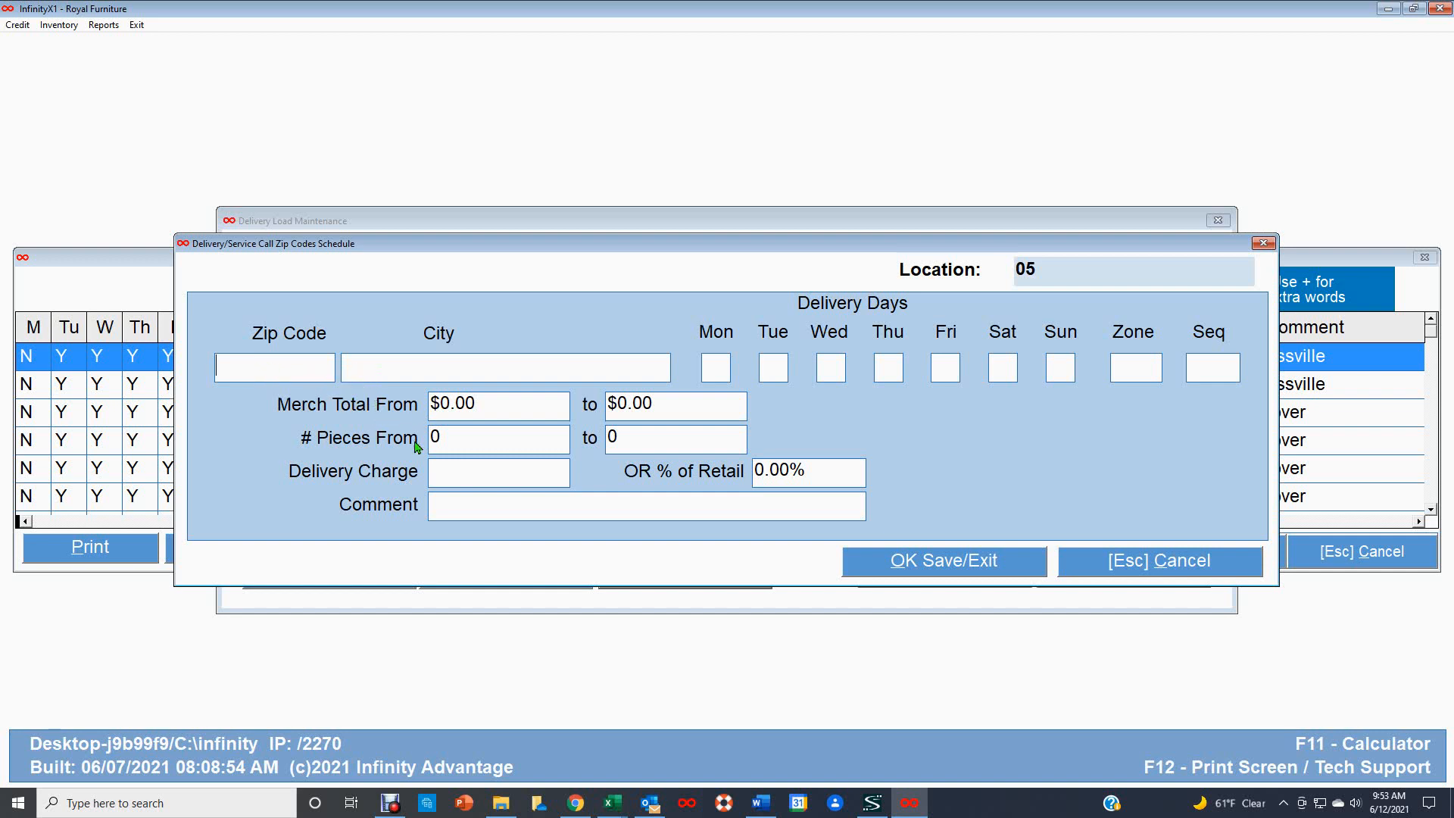
{"action": "left_click", "coordinate": [437, 432]}
{"action": "type", "text": "11"}
{"action": "left_click", "coordinate": [636, 438]}
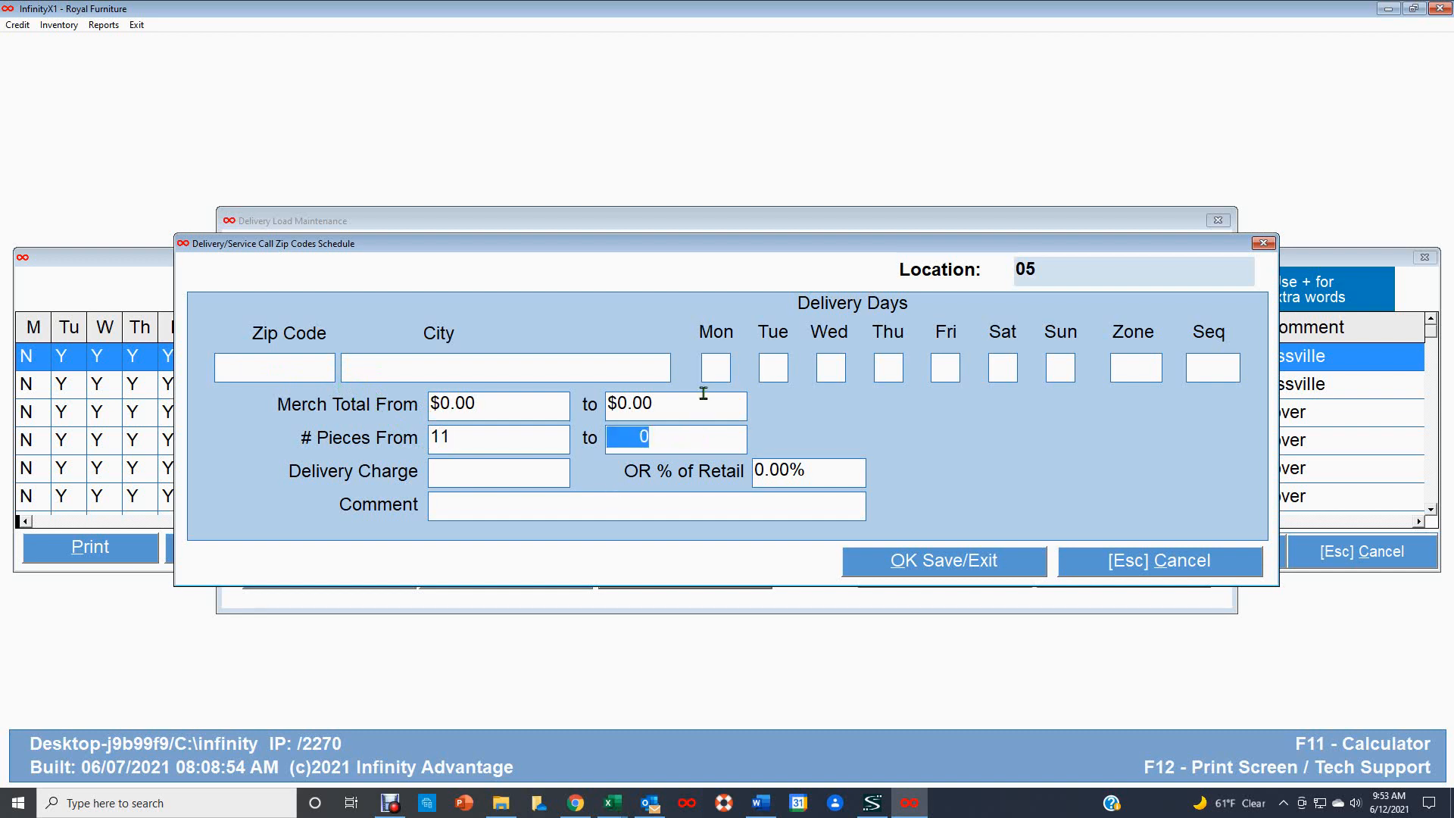
{"action": "type", "text": "99"}
- Set the new zip code entry's delivery charge to $199.99 for the 11 to 99 piece range
{"action": "left_click", "coordinate": [452, 475]}
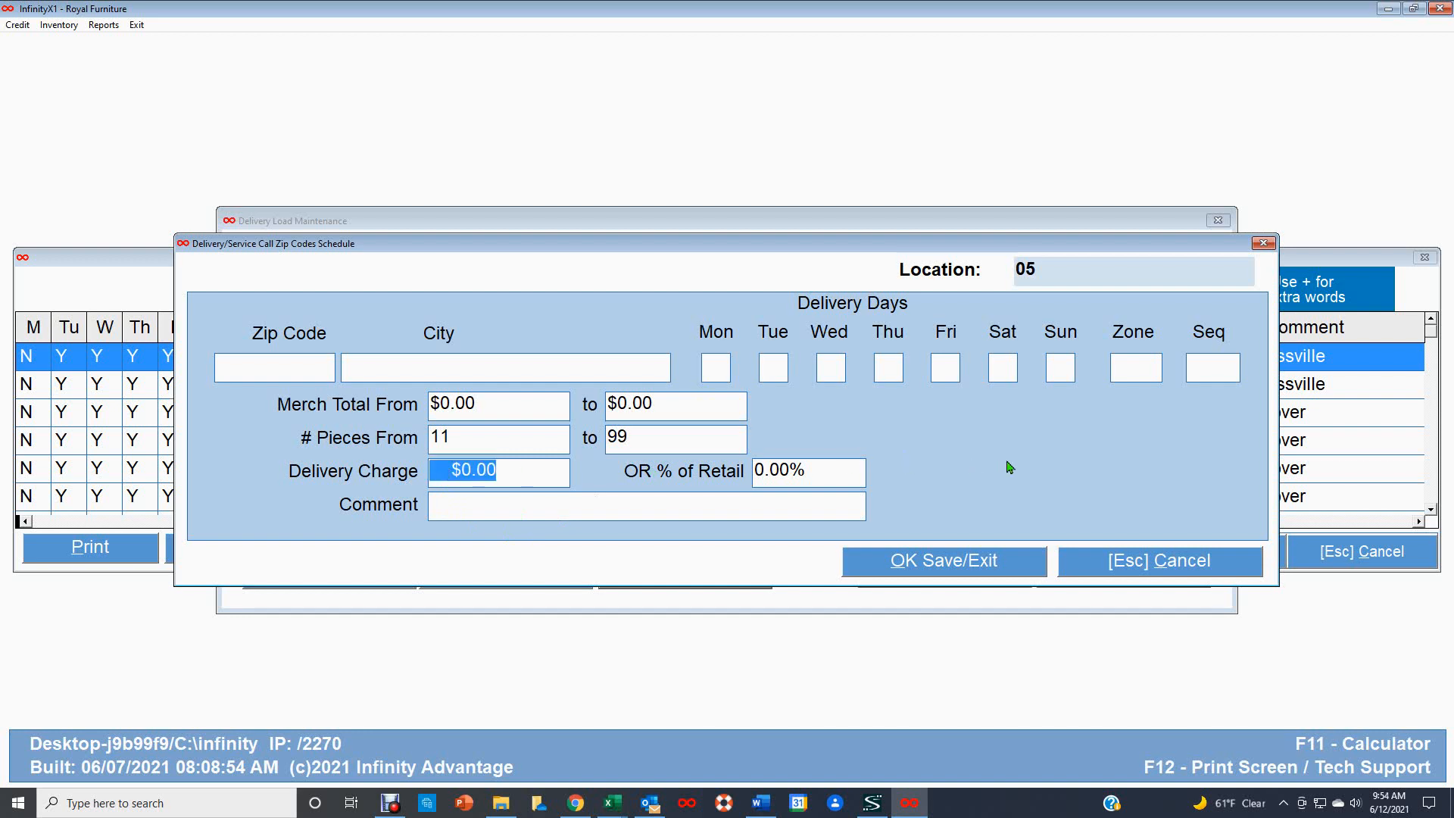
{"action": "type", "text": "199.9"}
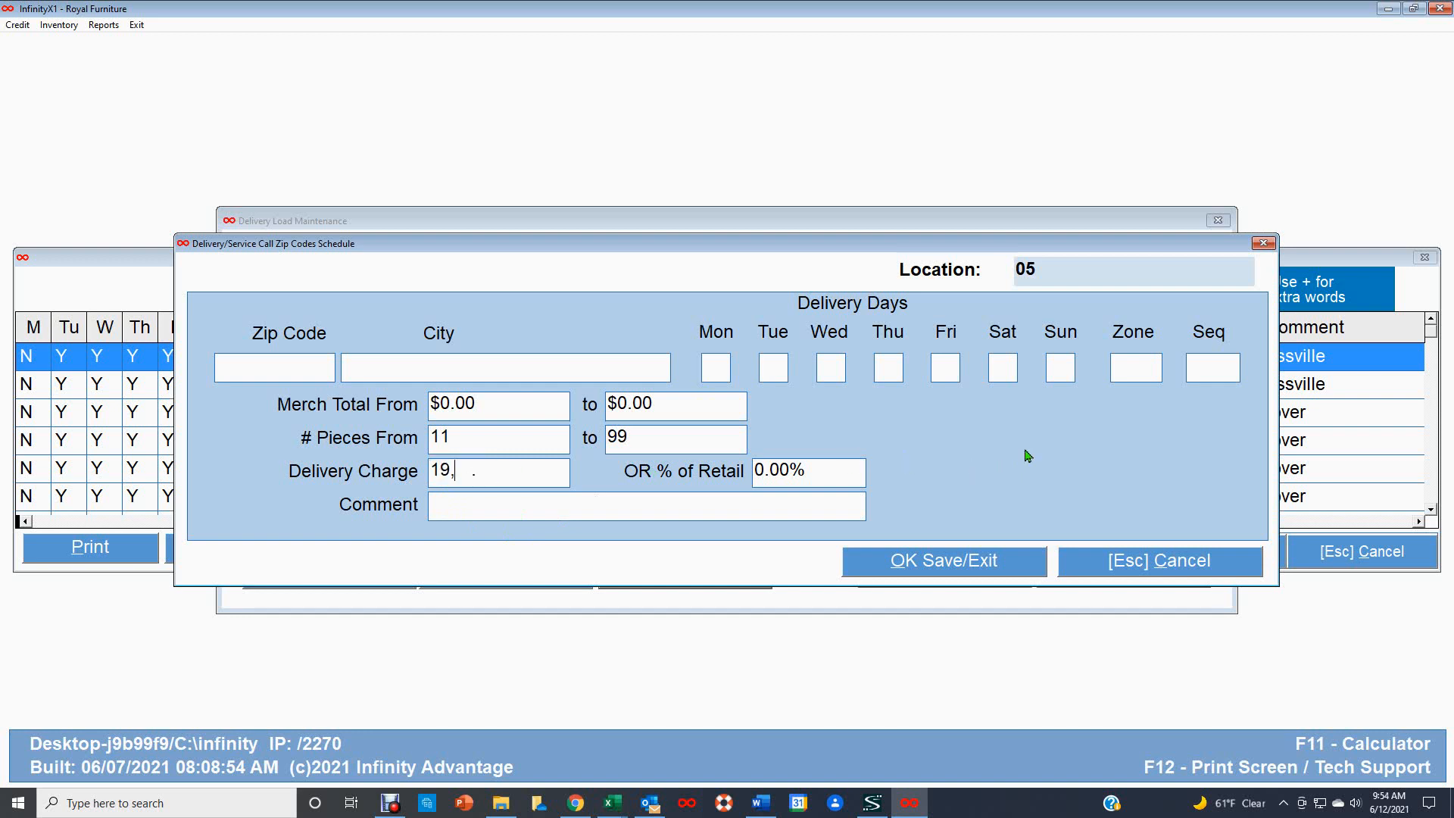
{"action": "type", "text": "99"}
{"action": "key", "text": "Tab"}
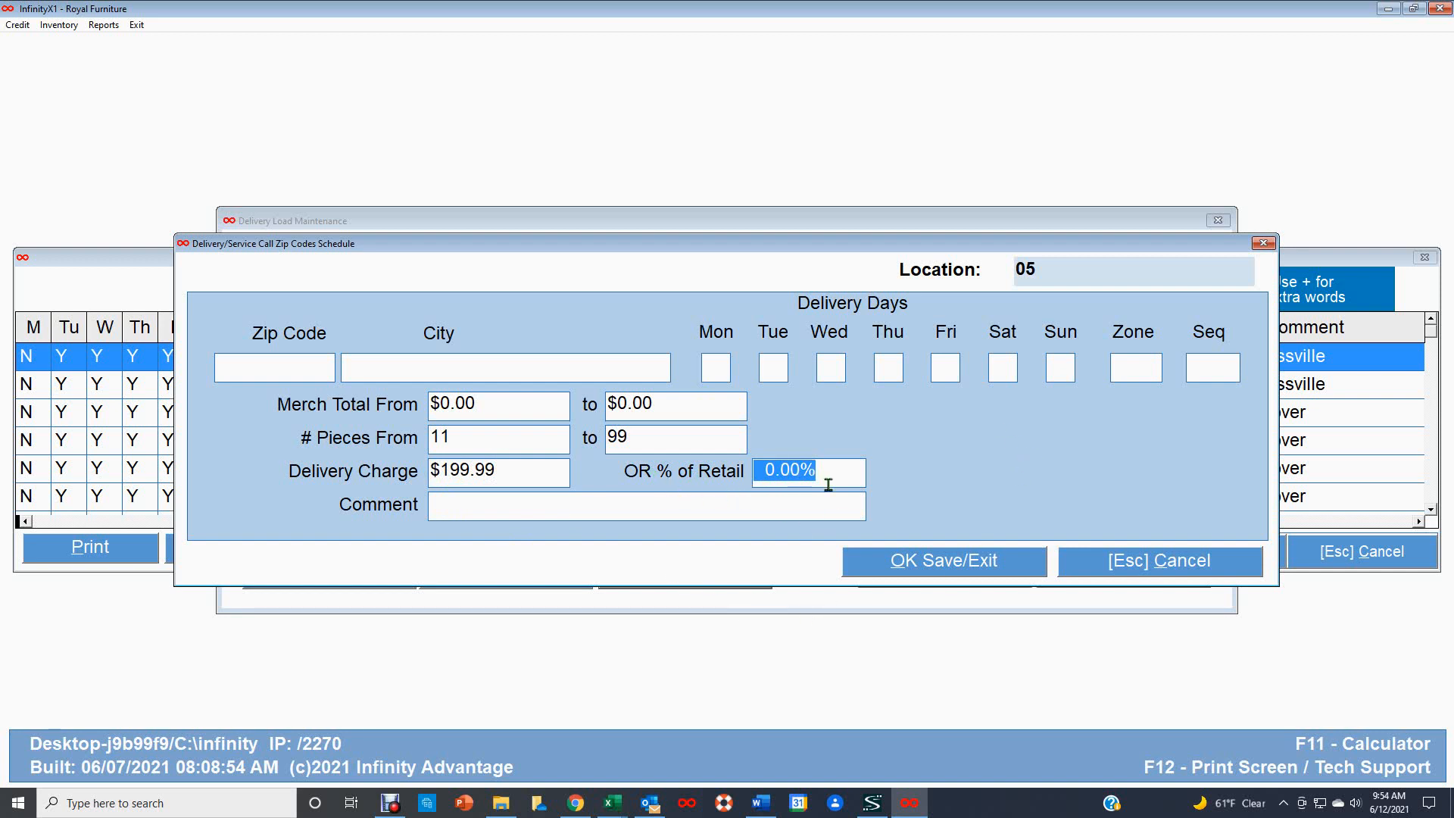
- Clear the new entry's starting piece count and close the entry without saving changes
{"action": "left_click", "coordinate": [459, 438]}
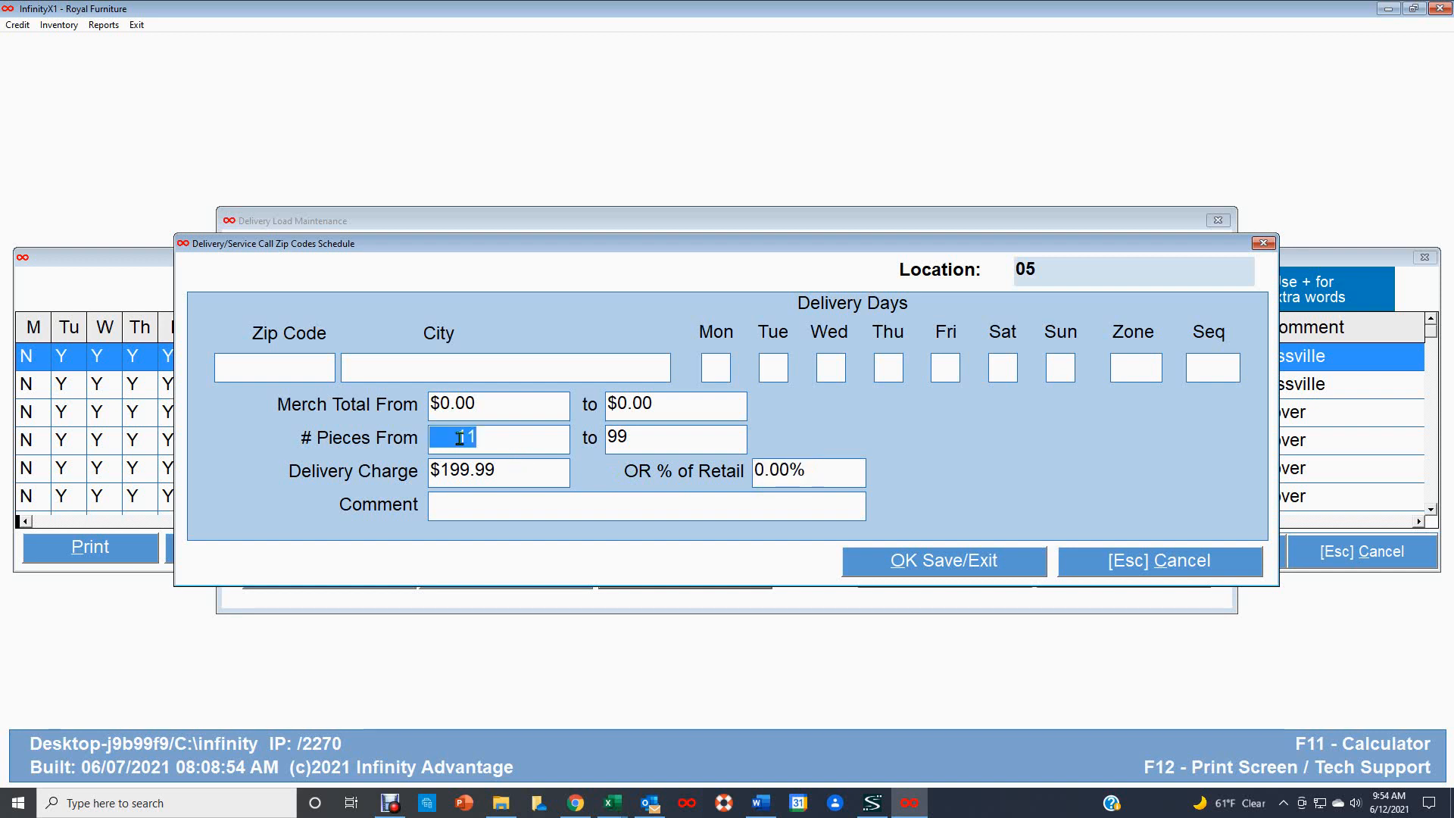
{"action": "key", "text": "Delete"}
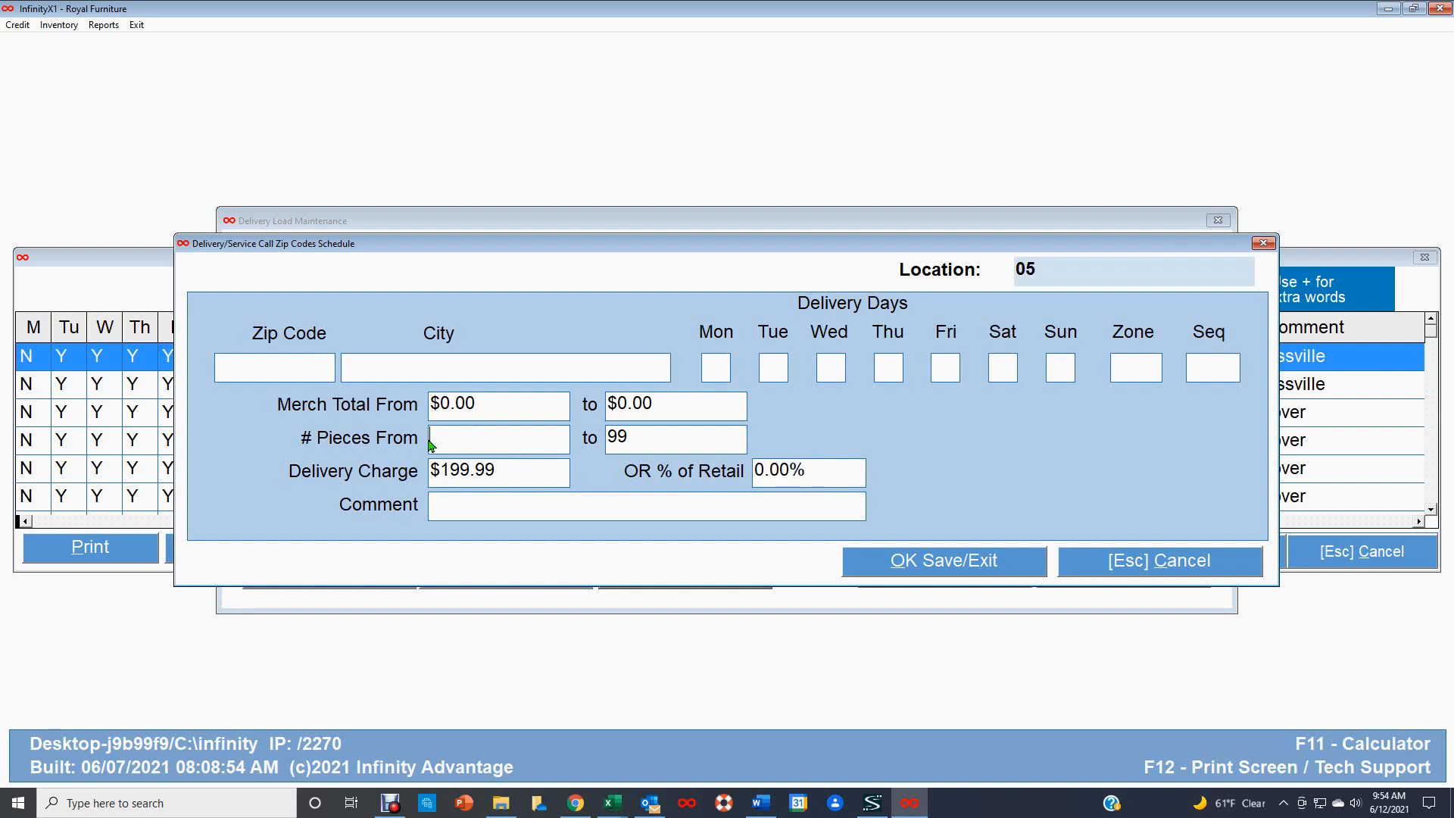
{"action": "left_click", "coordinate": [1161, 570]}
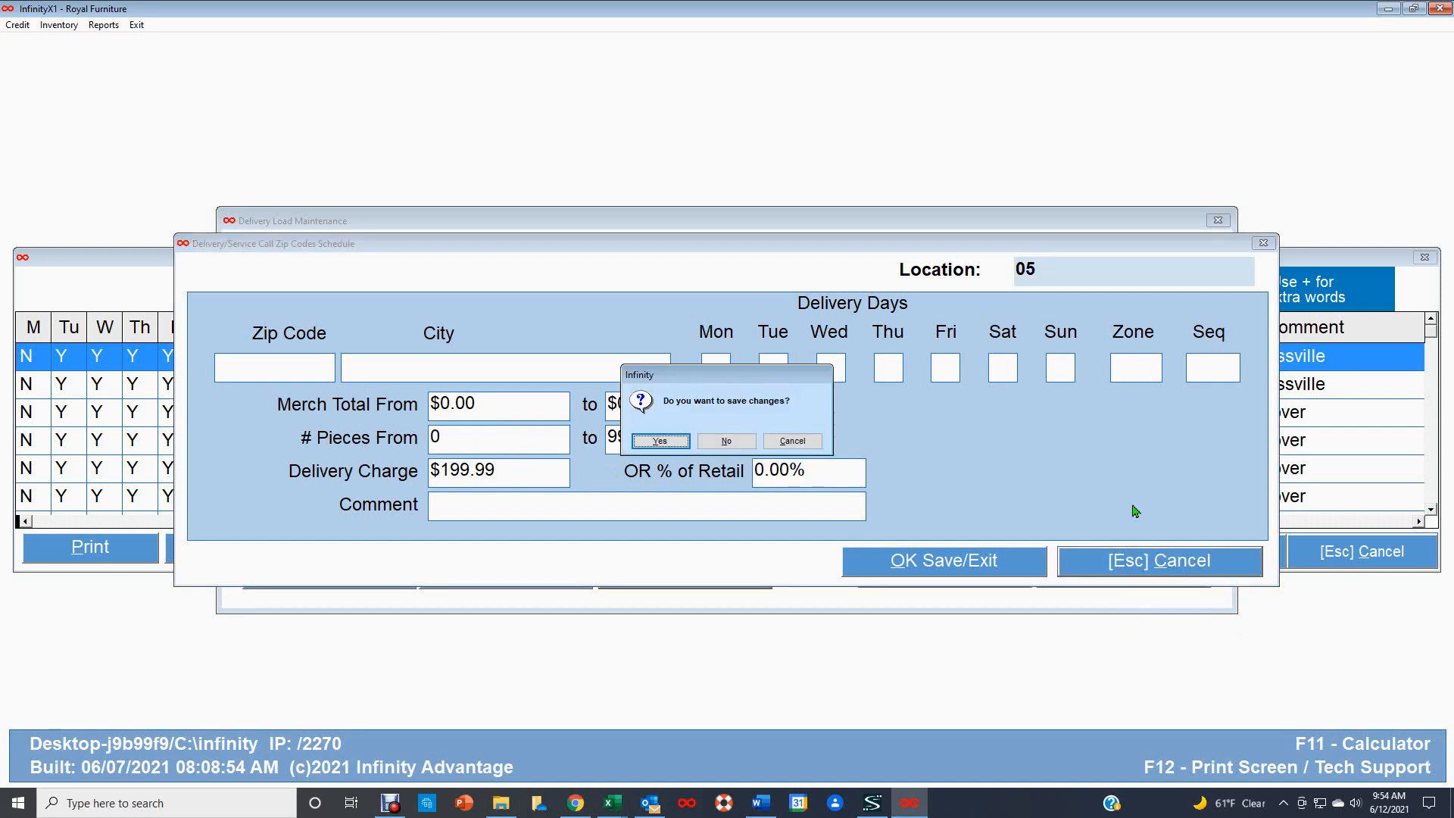
{"action": "left_click", "coordinate": [726, 441]}
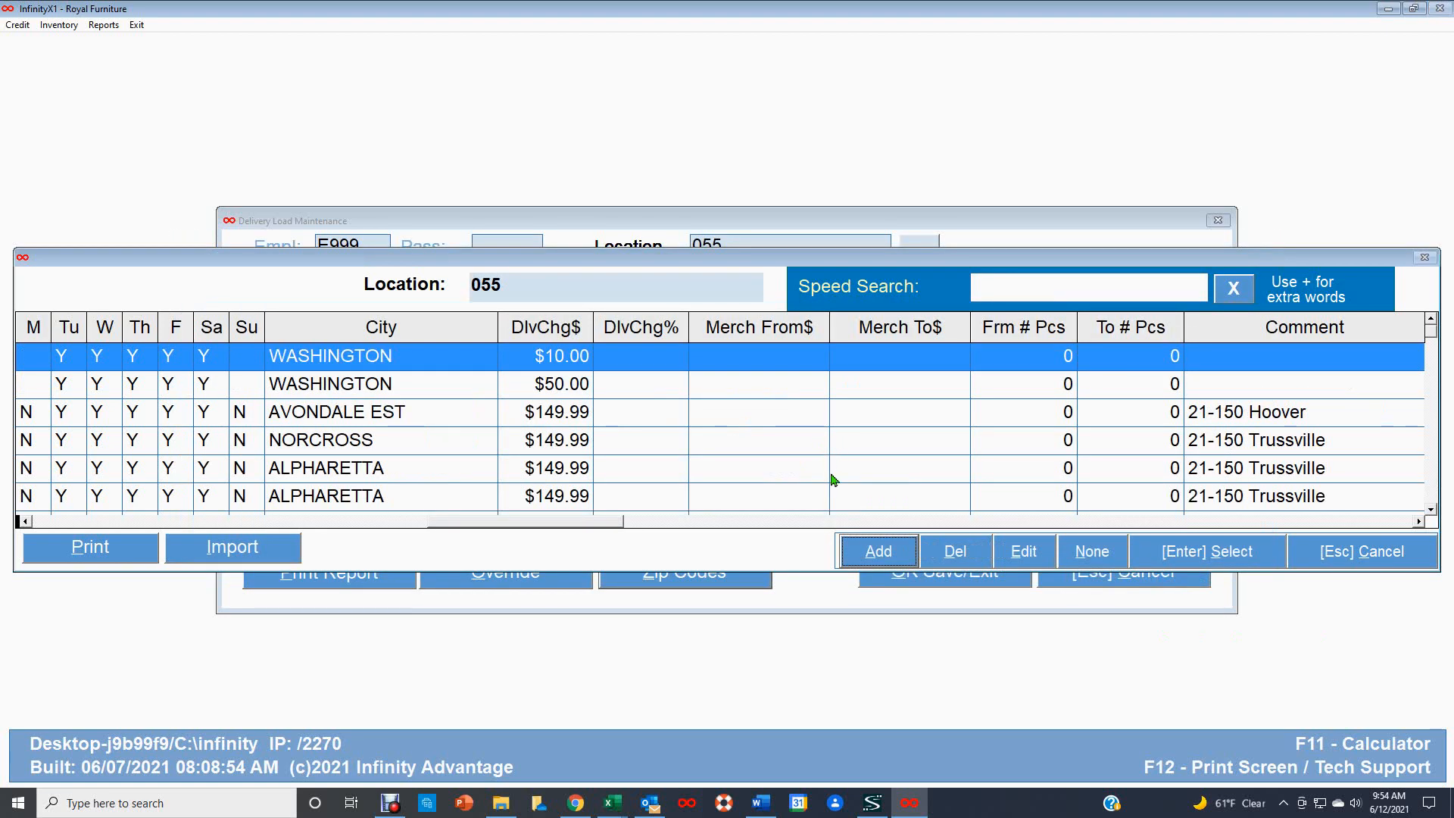
- Close the zip code list and the location zip code lookup, and exit delivery load maintenance for location 055
{"action": "left_click", "coordinate": [1361, 554]}
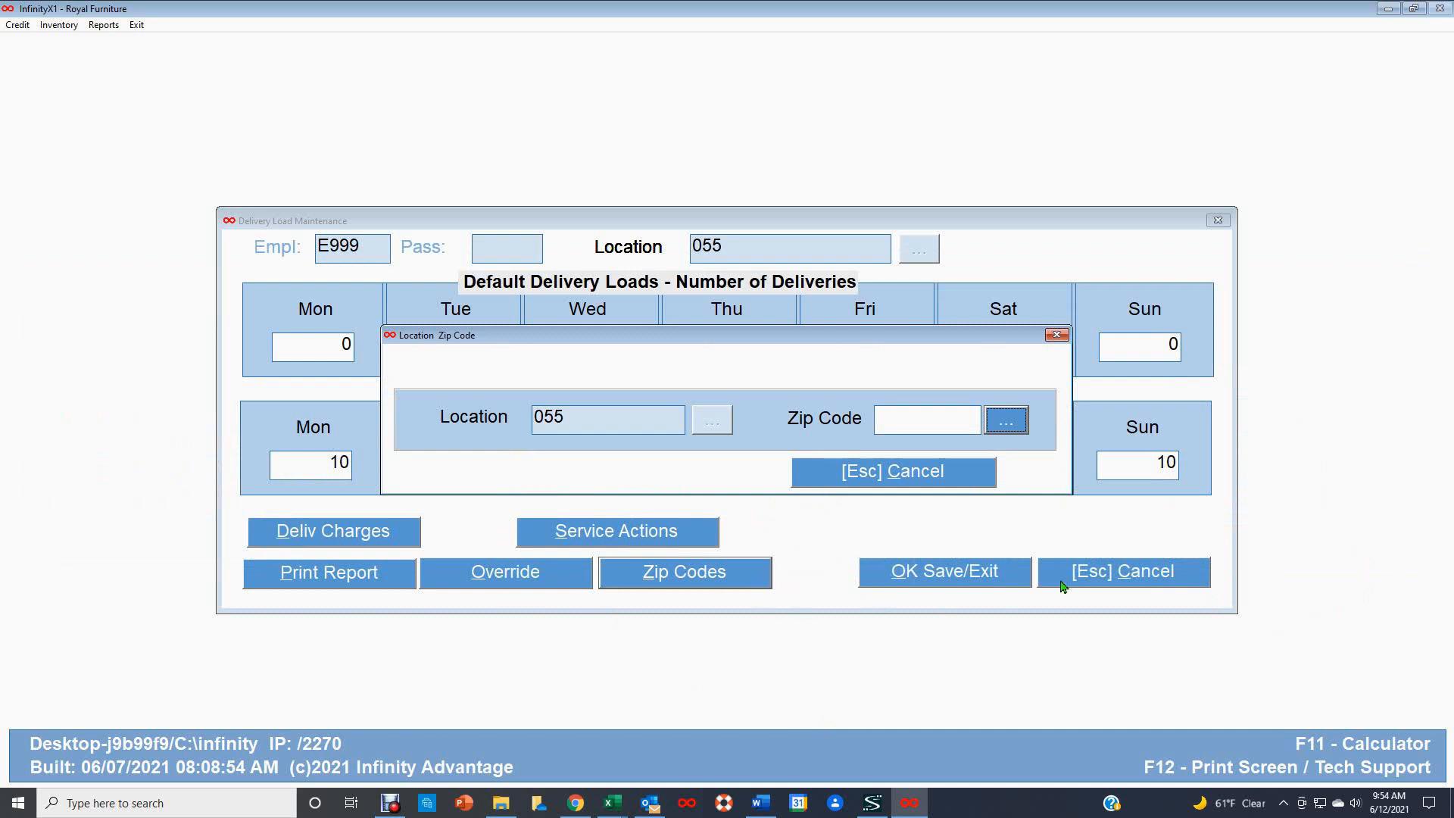
{"action": "left_click", "coordinate": [926, 481]}
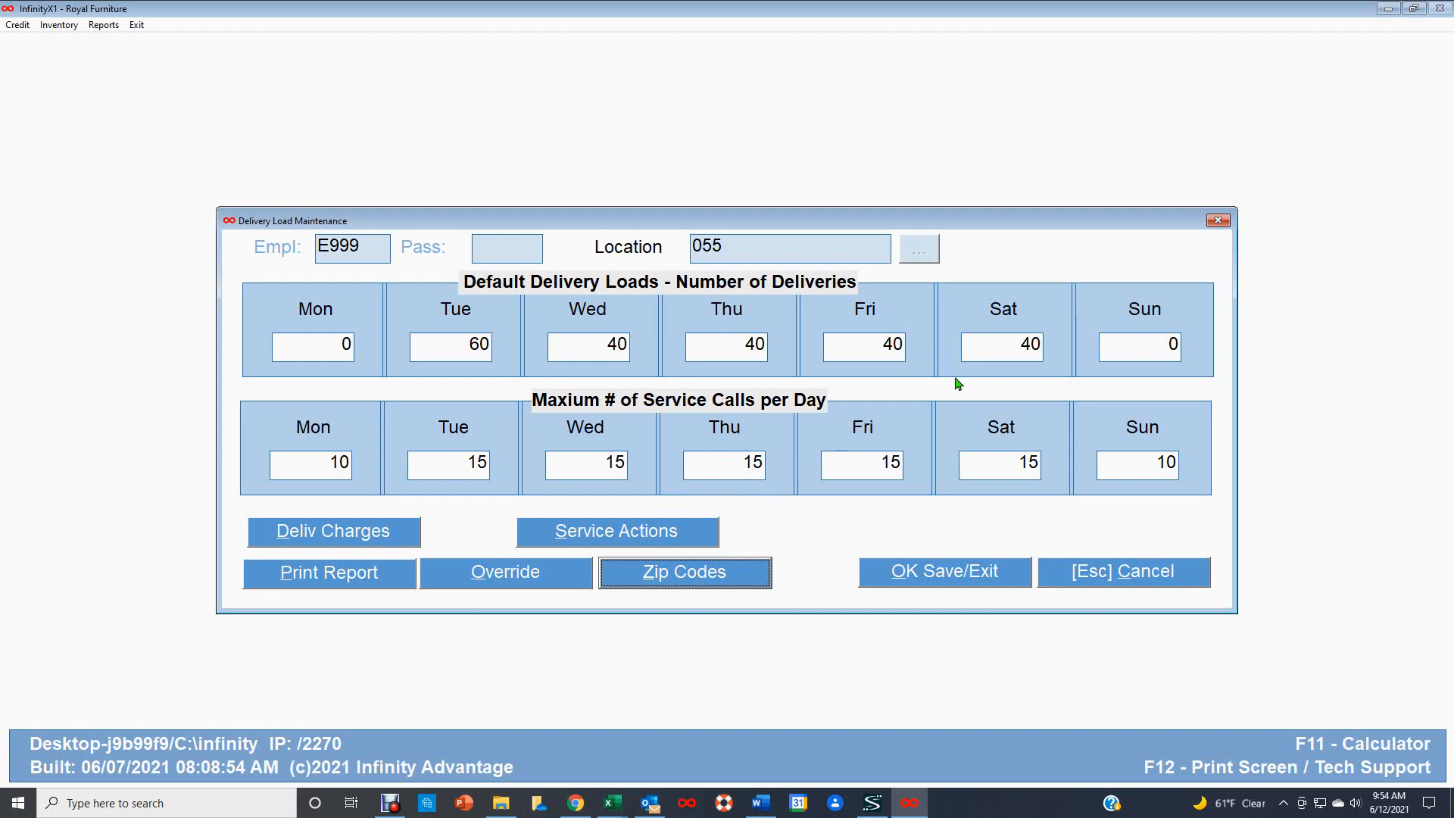
{"action": "left_click", "coordinate": [1150, 571]}
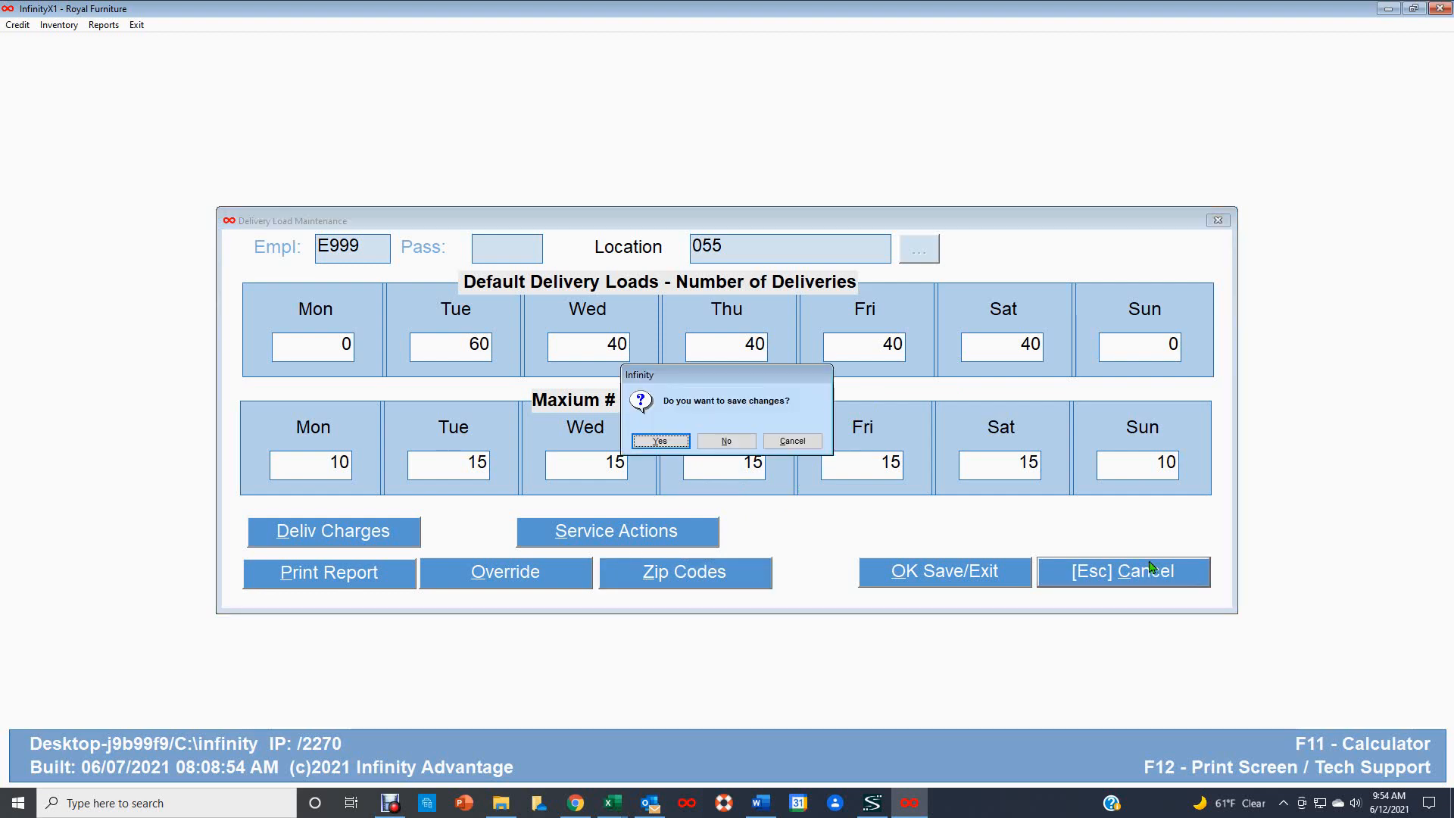